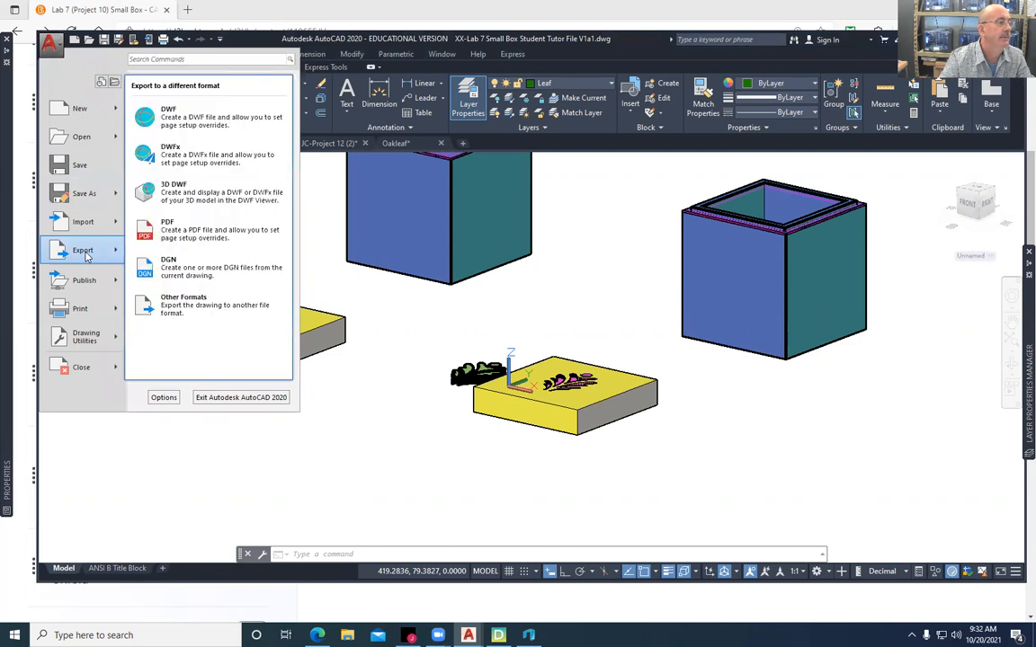
Export the yellow lid solid with the leaf recess to the Desktop as an STL file named Box Top
left_click(184, 304)
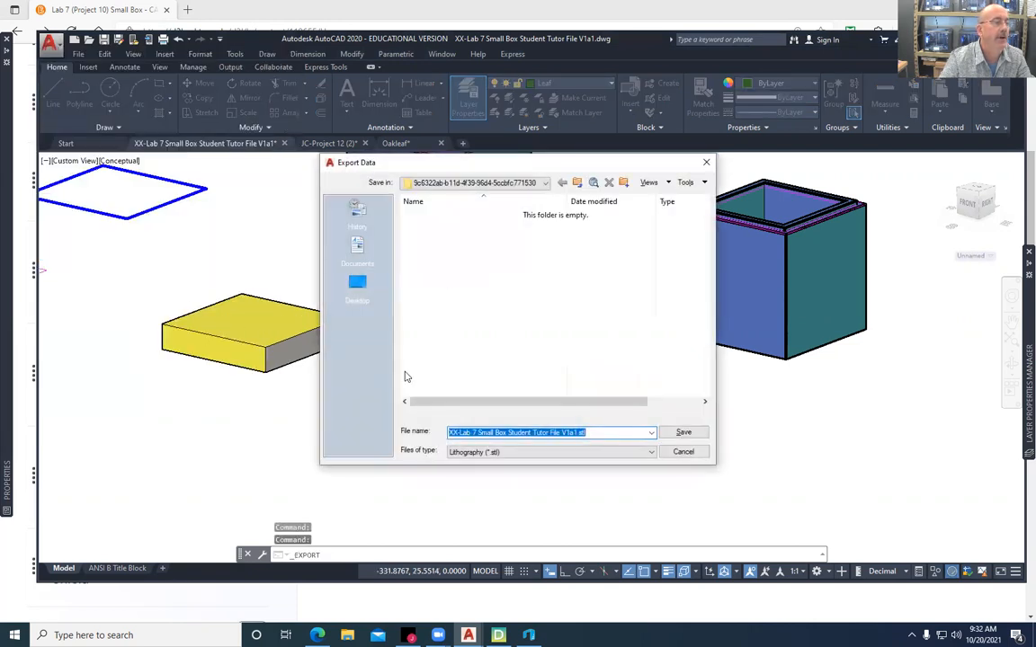
type("Box")
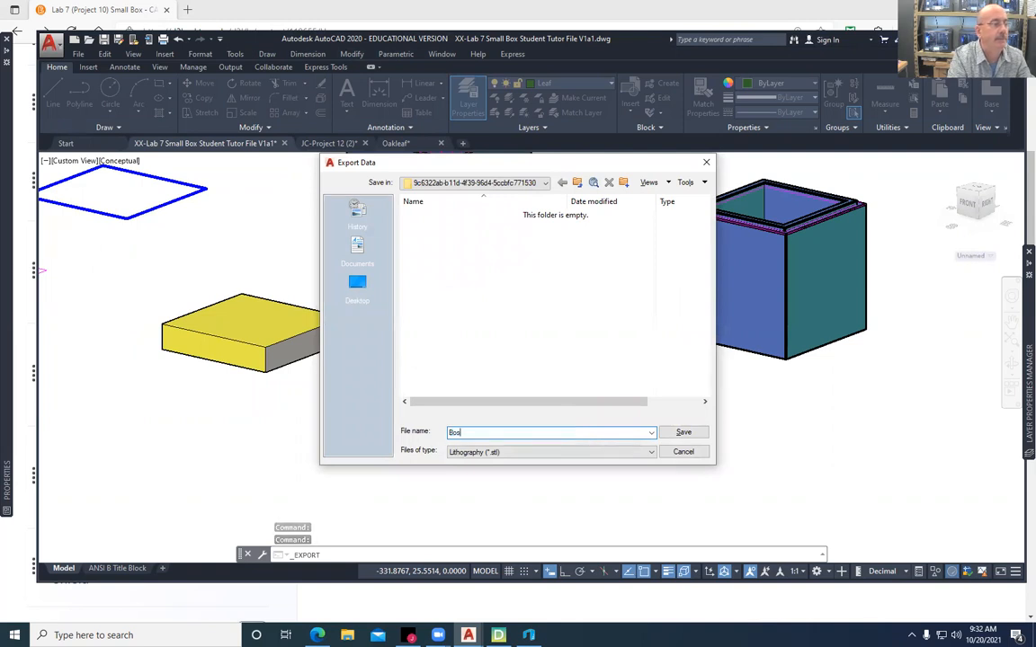
type(" Top")
left_click(361, 287)
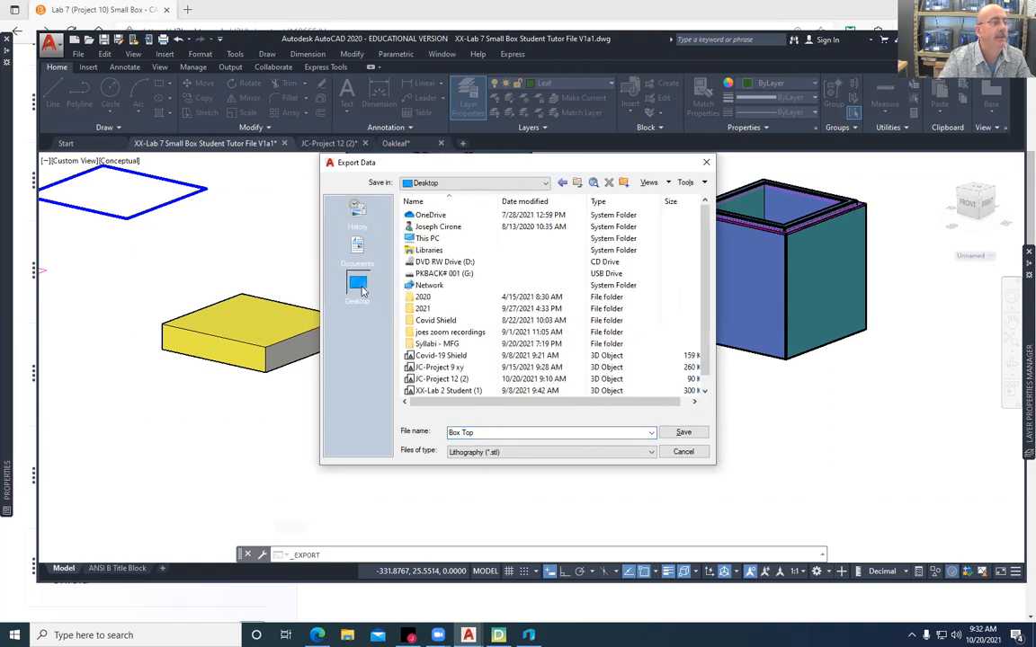
left_click(681, 432)
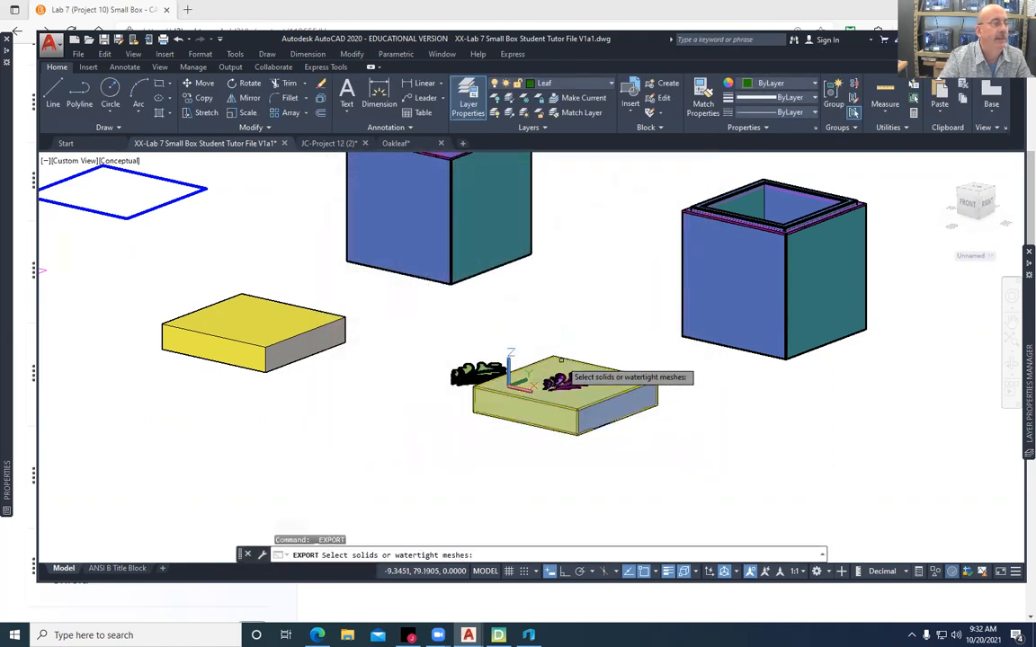
left_click(511, 379)
key("Return")
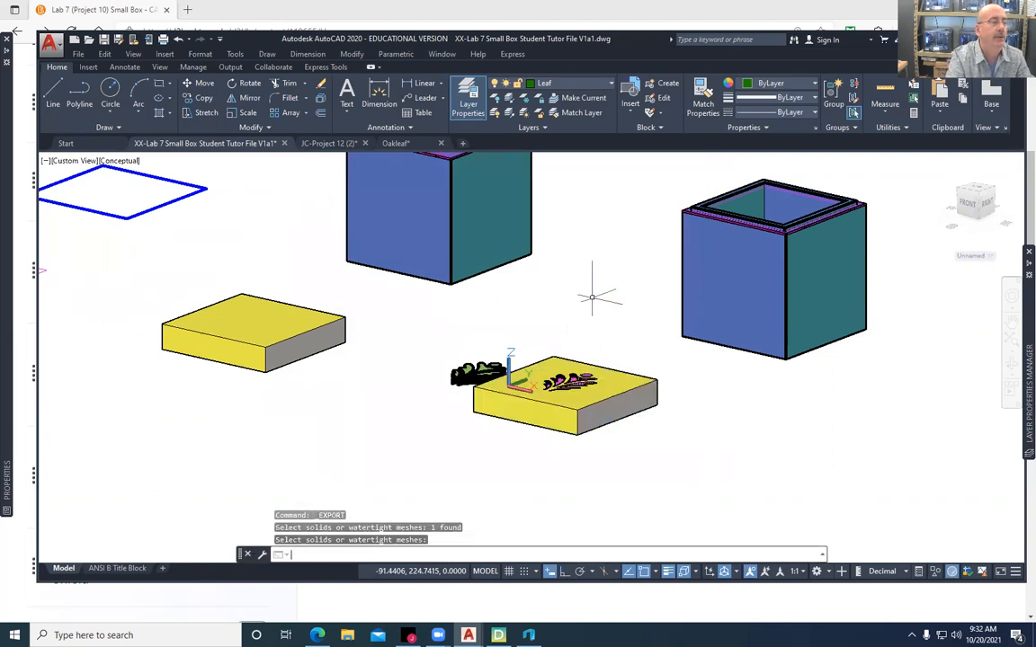
Export the green leaf solids beside the lid as an STL file named Leaf in the default folder
middle_click_drag(374, 395, 477, 409, "shift")
scroll(639, 427, "up", 2)
type("expo")
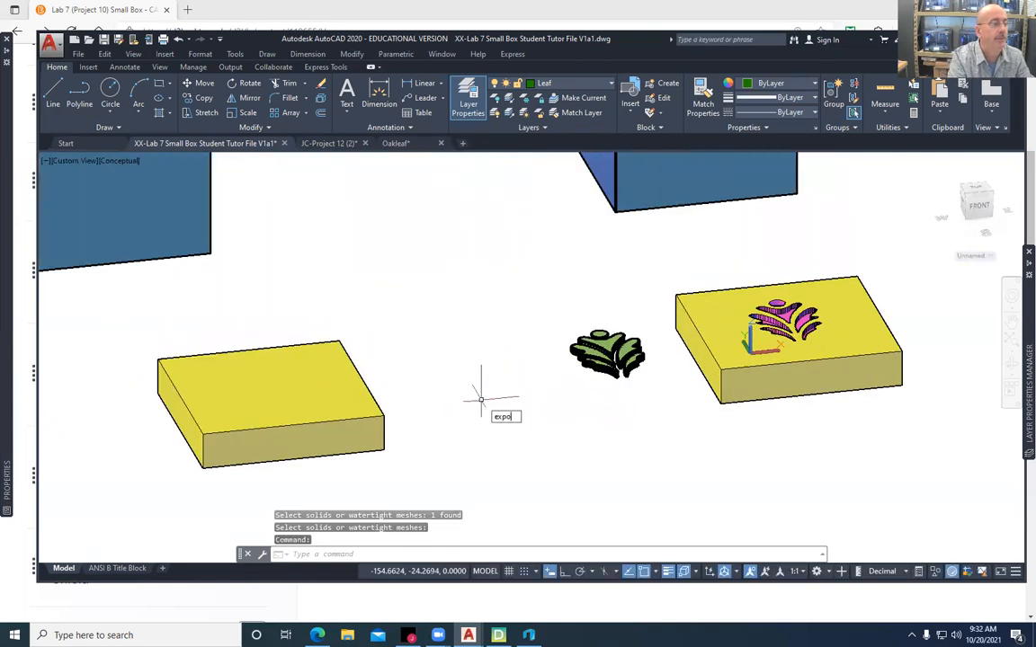
type("rt")
key("Return")
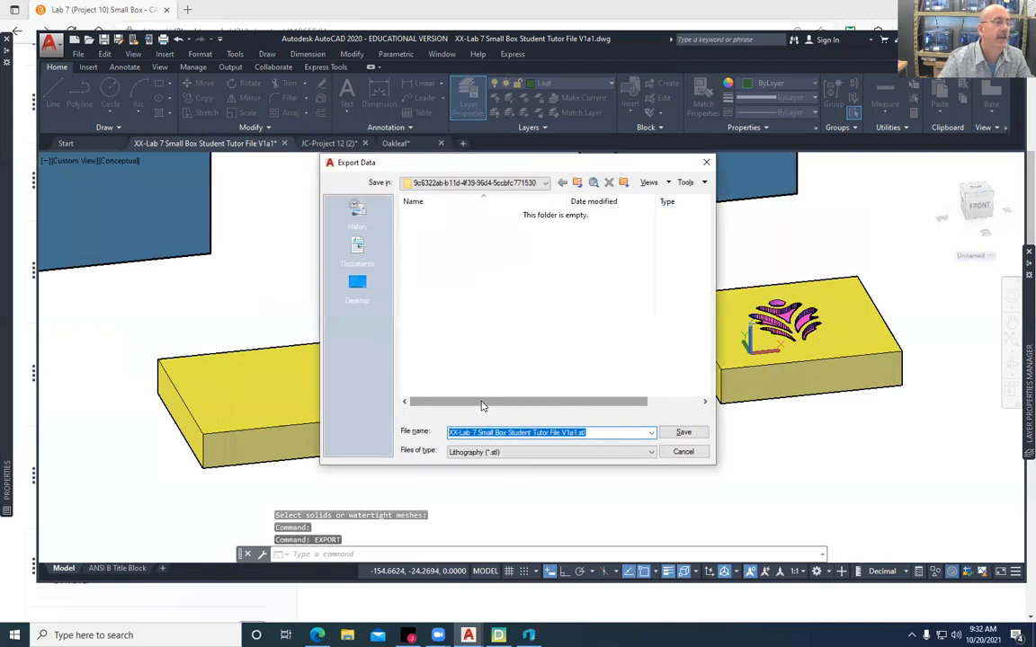
type("Leaf")
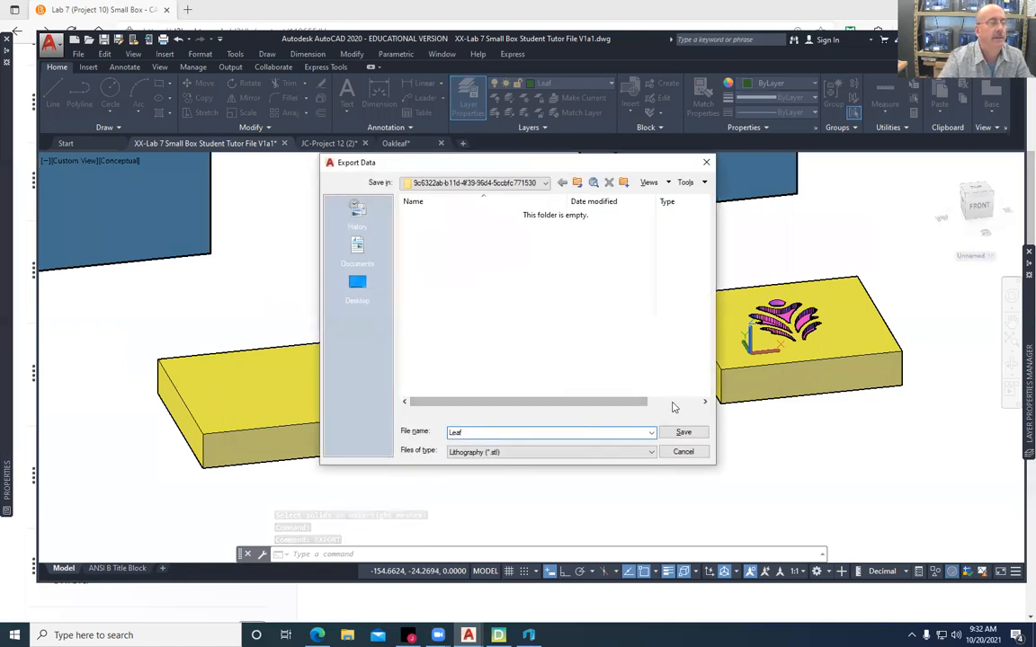
left_click(683, 433)
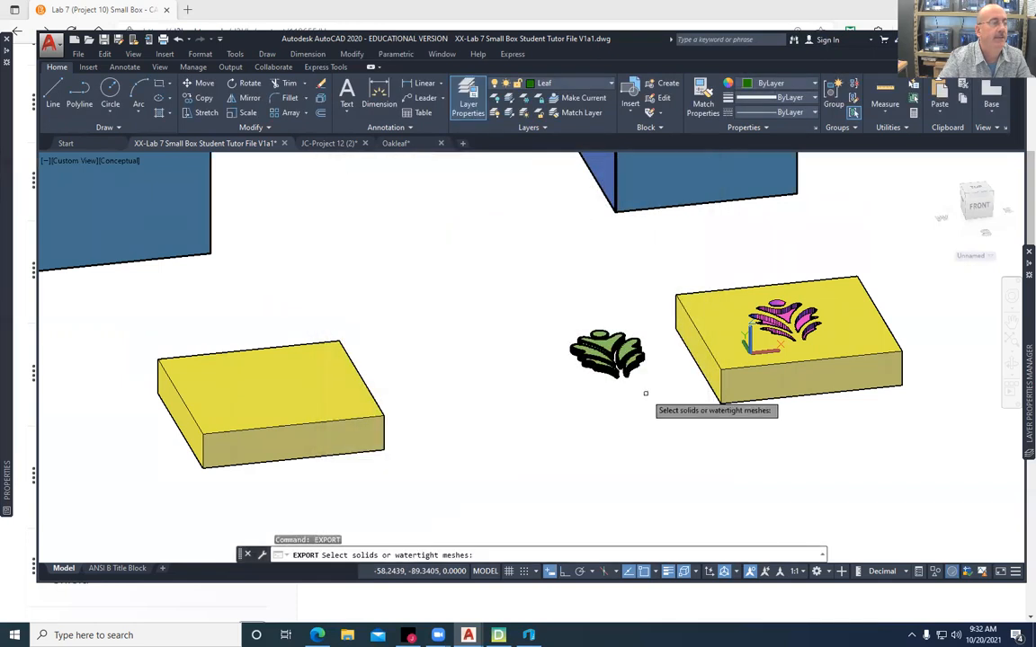
left_click(647, 306)
left_click(564, 418)
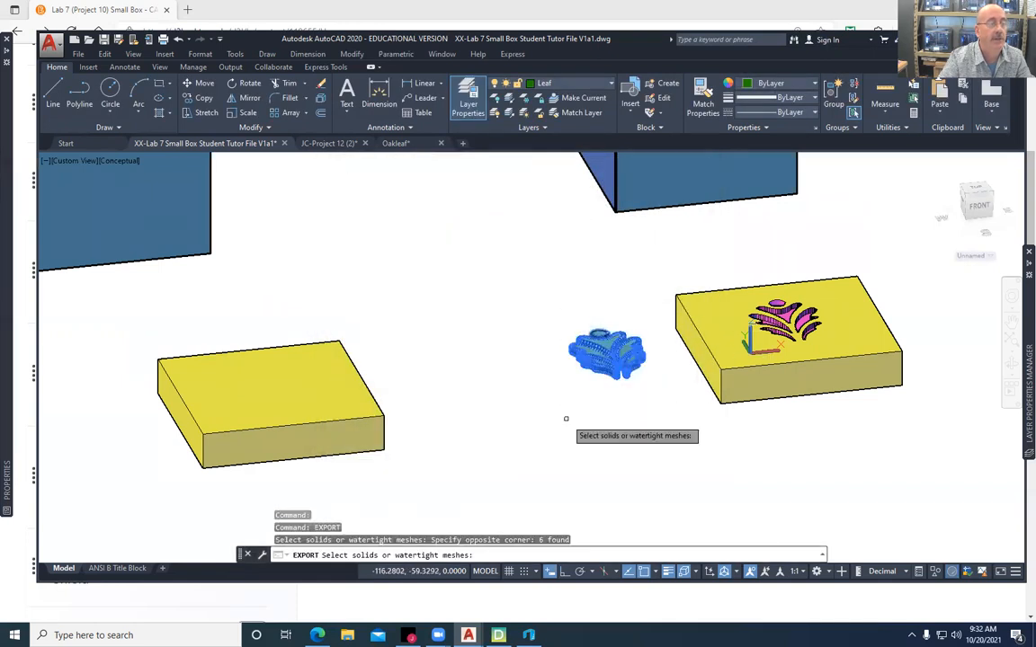
key("Return")
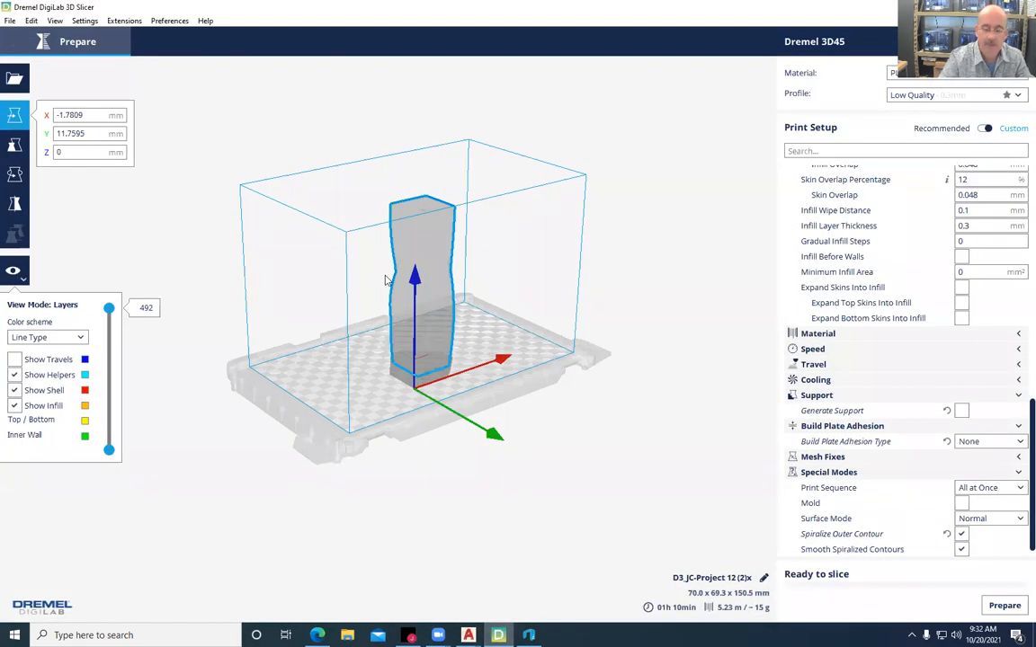
In Dremel DigiLab 3D Slicer, delete the loaded model from the build plate and turn off Spiralize Outer Contour
key("Delete")
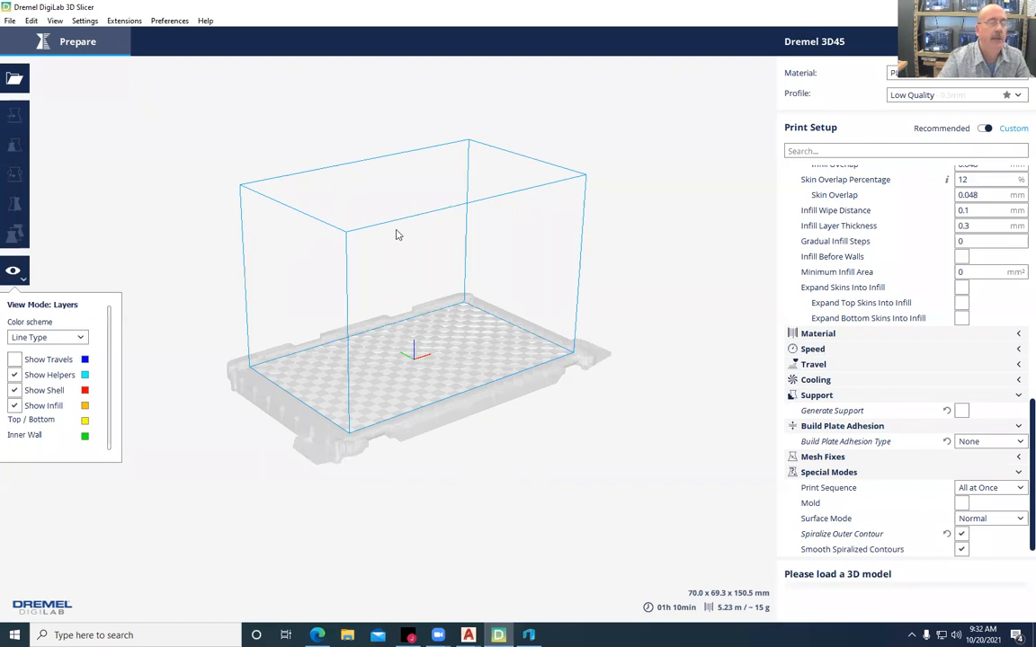
left_click(960, 535)
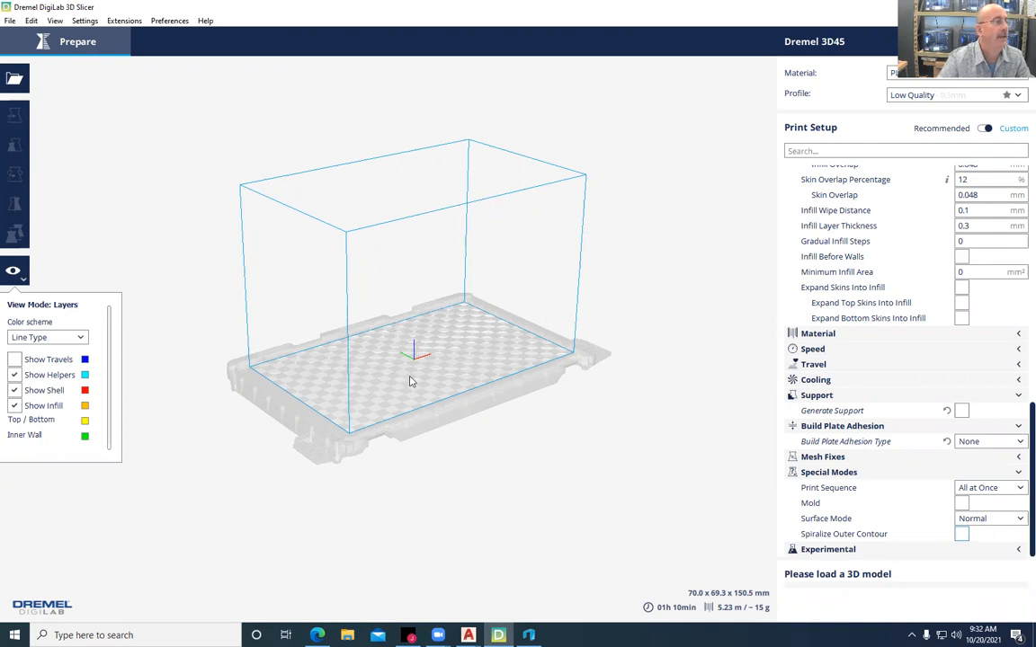
Load the Box Top model from the Desktop and slice it with the current settings
left_click(14, 79)
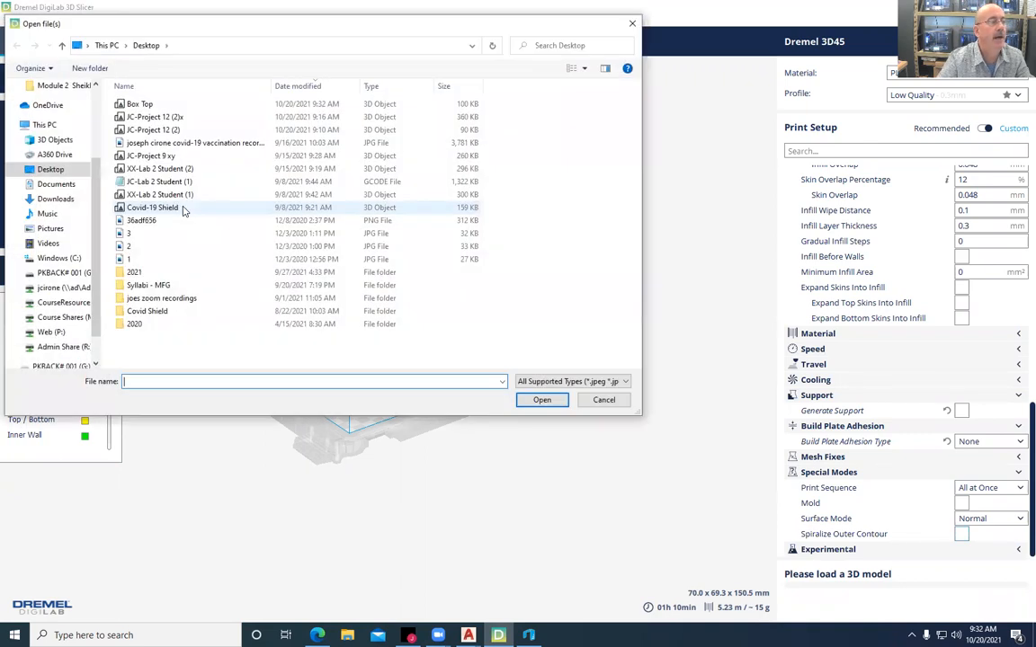
left_click(137, 104)
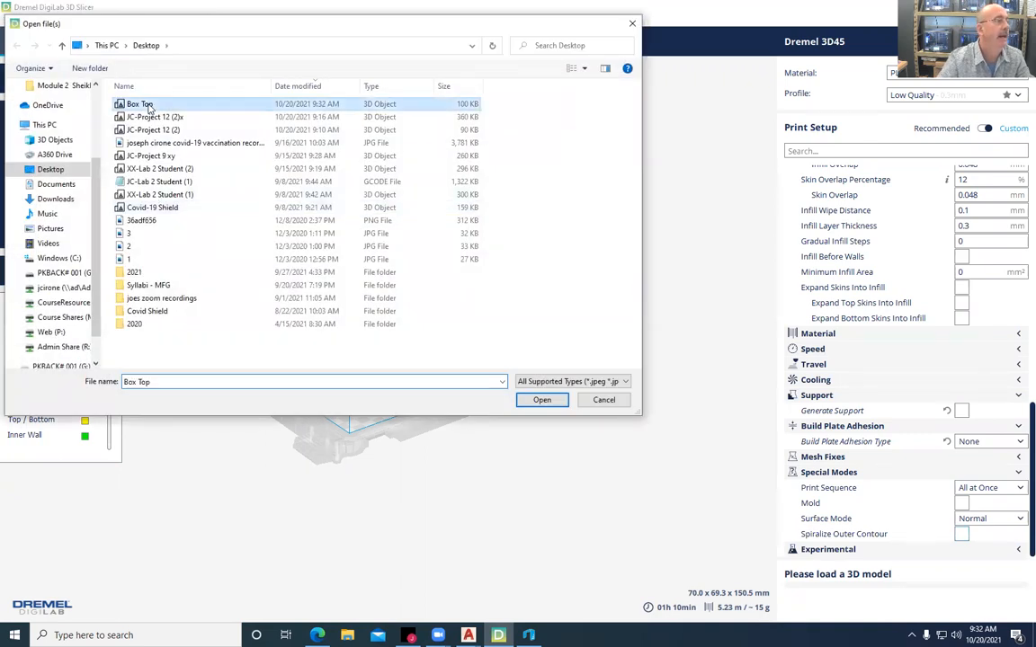
left_click(540, 401)
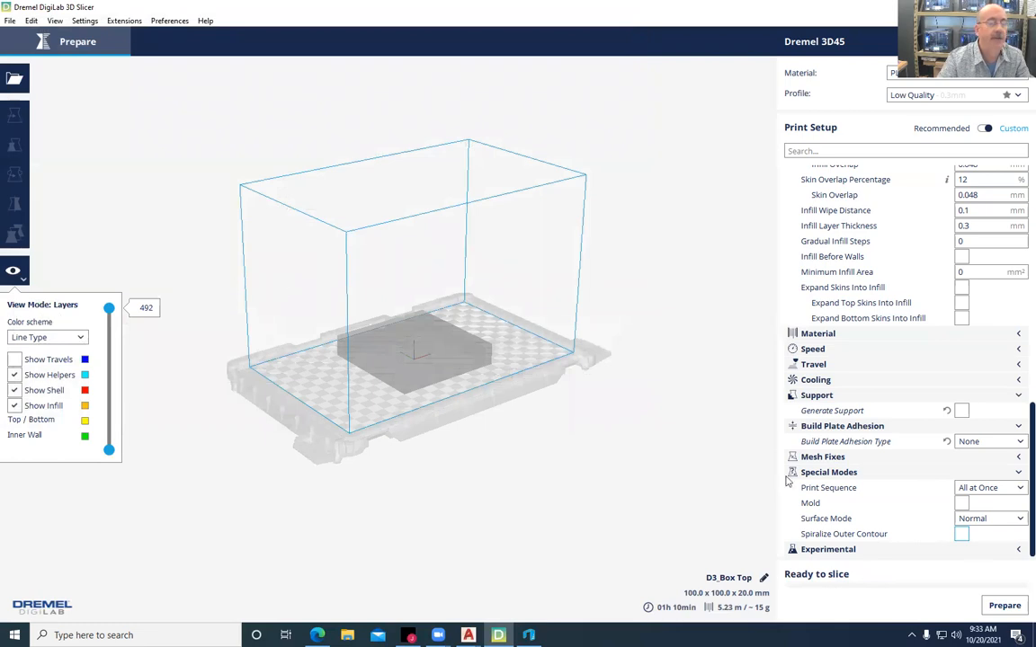
left_click(1004, 606)
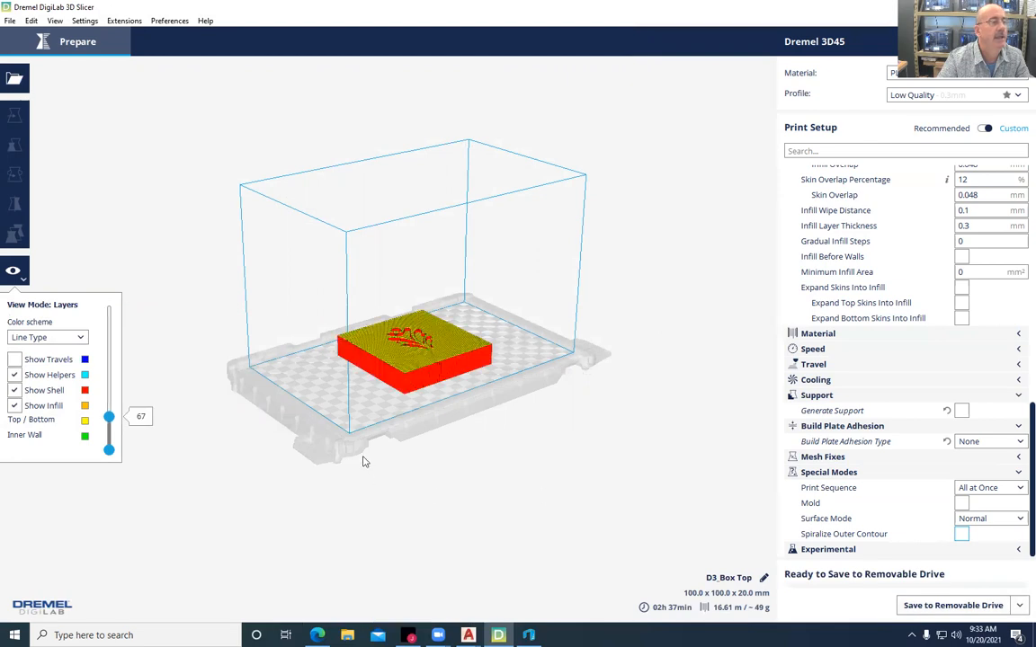
scroll(406, 385, "up", 3)
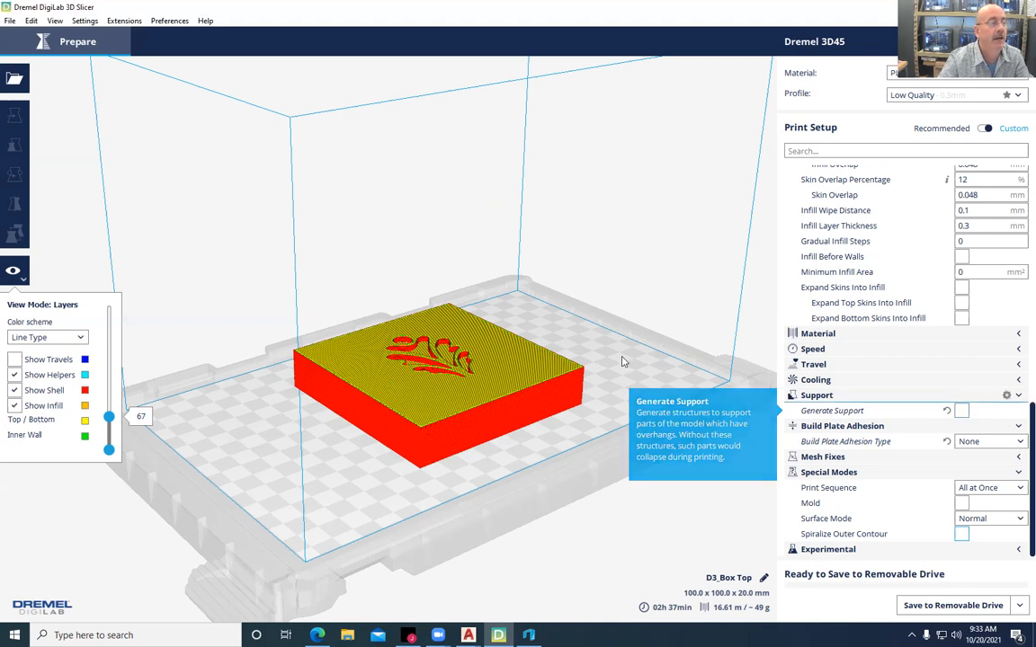
Enable Generate Support and slice the box top again
left_click(961, 411)
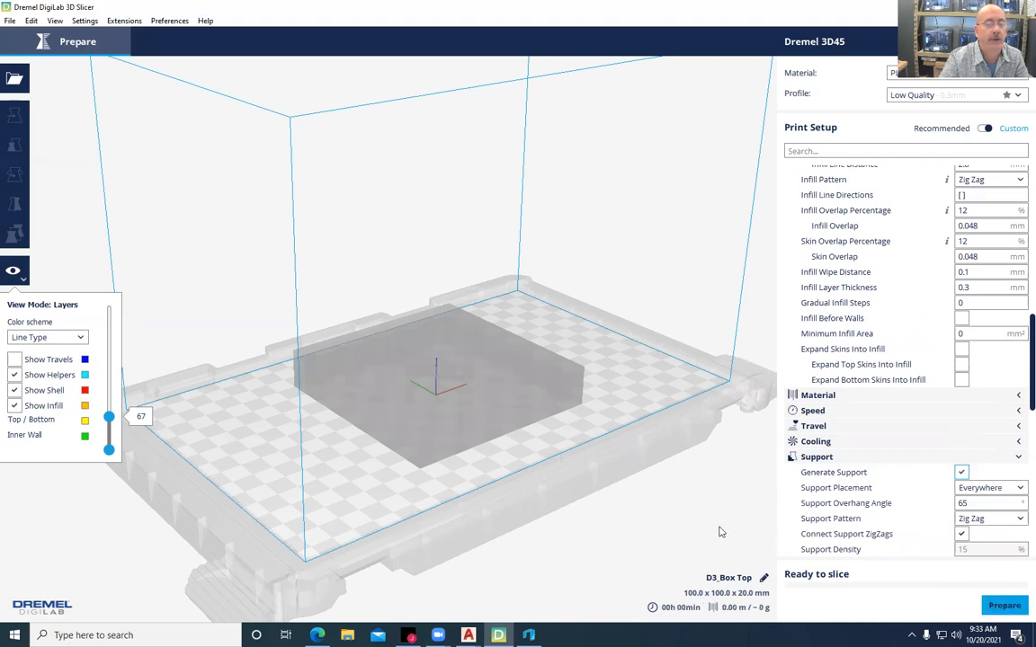
left_click(1004, 605)
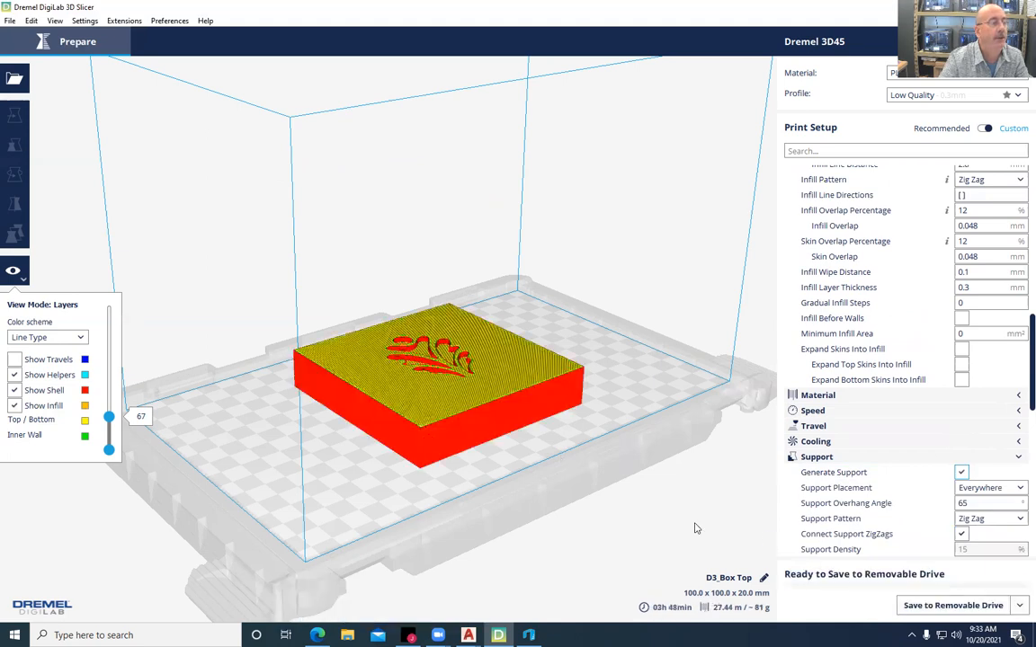
Rotate the box top upside down so its open side faces up, and reslice it
left_click(460, 373)
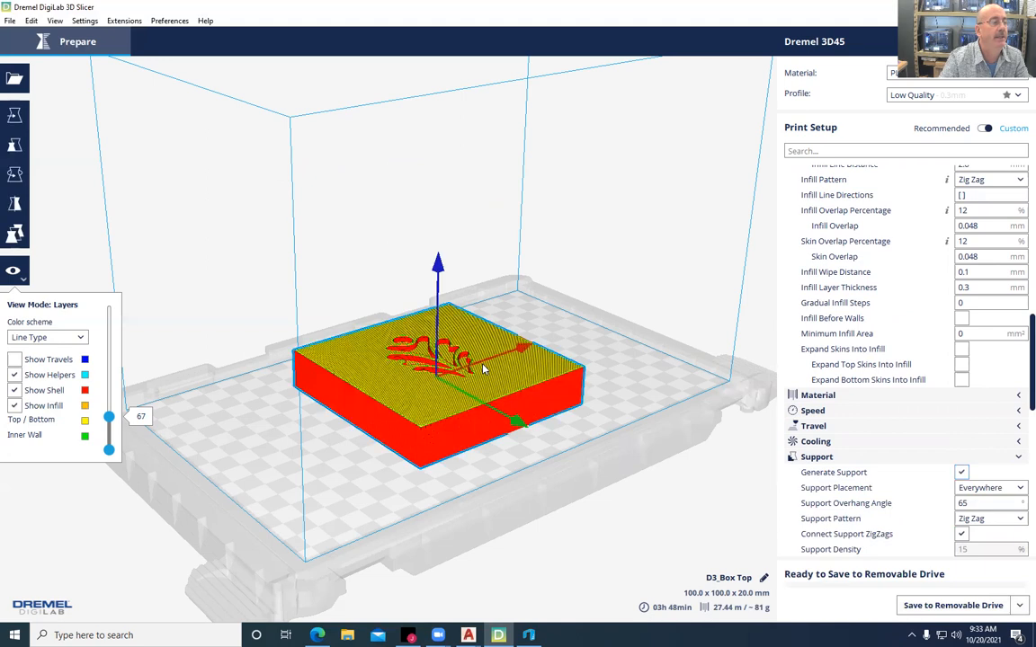
left_click(15, 175)
left_click_drag(381, 209, 240, 432)
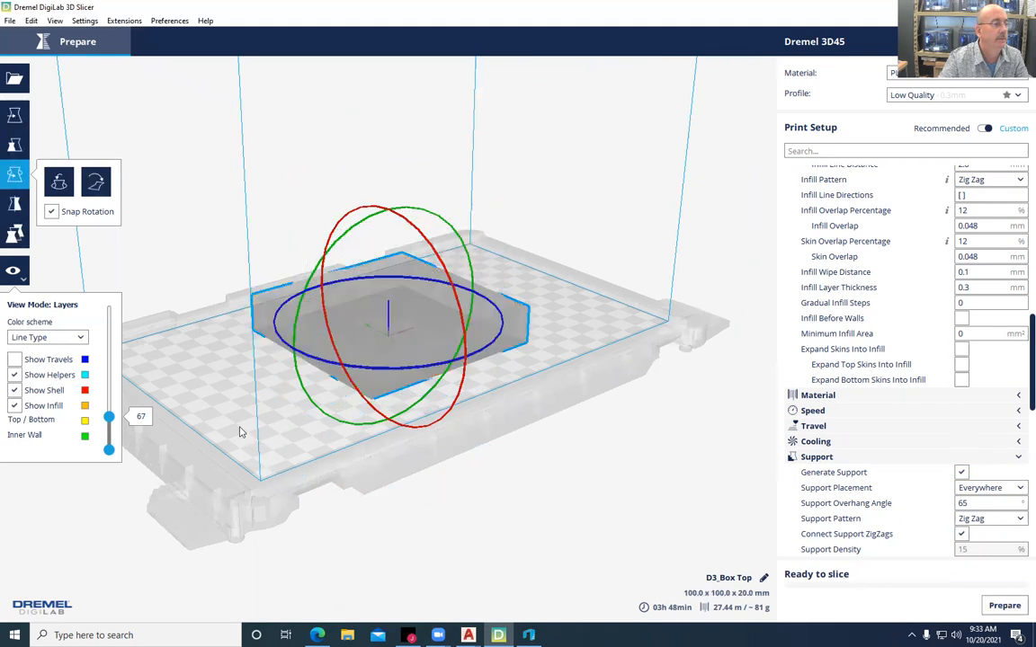
left_click(1005, 606)
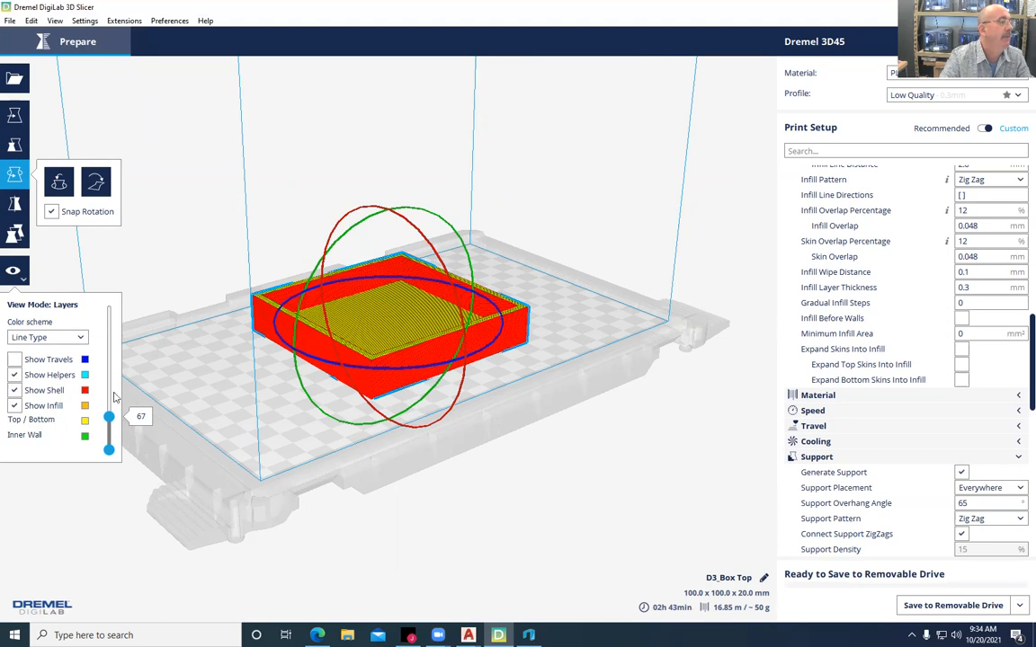
Inspect the supports inside the leaf recess at layer 4, and return the layer preview to layer 67
mouse_move(111, 421)
left_mouse_down()
mouse_move(109, 451)
mouse_move(110, 428)
left_mouse_up()
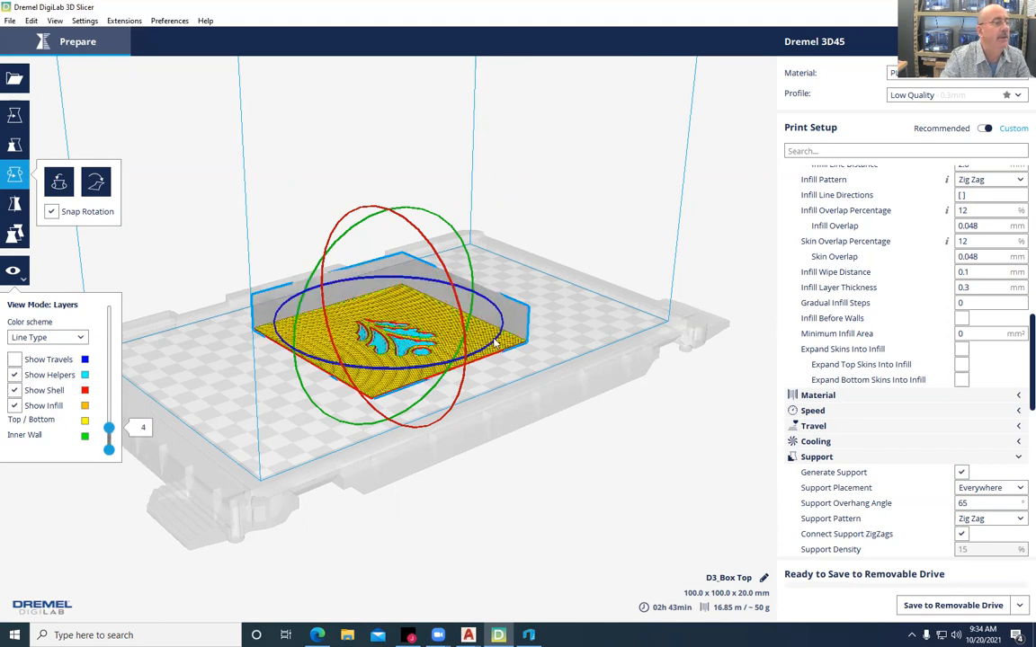
scroll(377, 393, "up", 5)
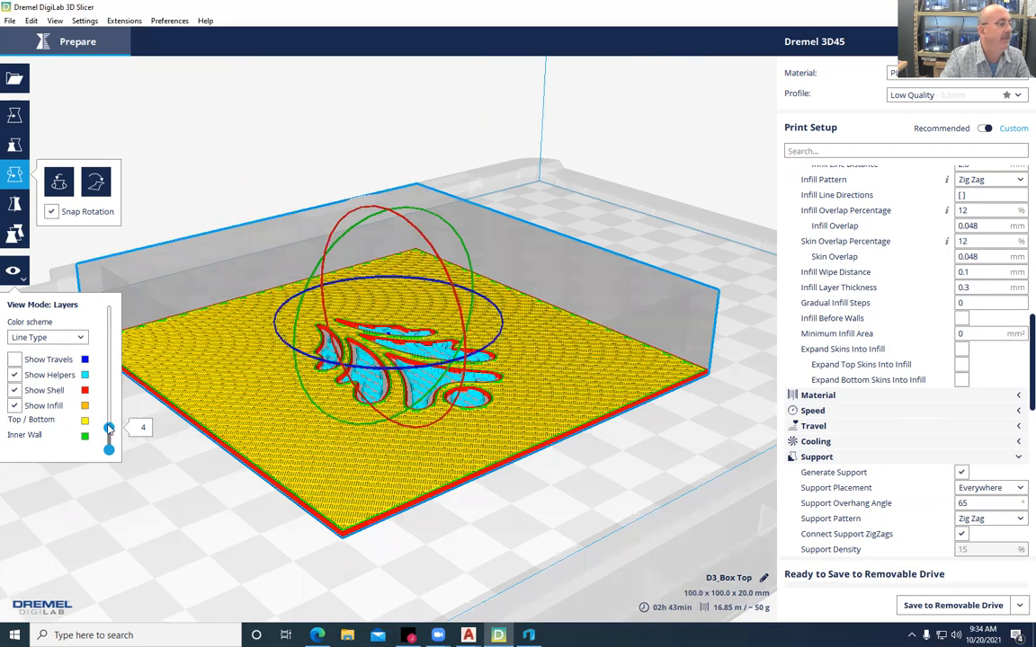
left_click_drag(109, 431, 123, 304)
scroll(365, 404, "down", 4)
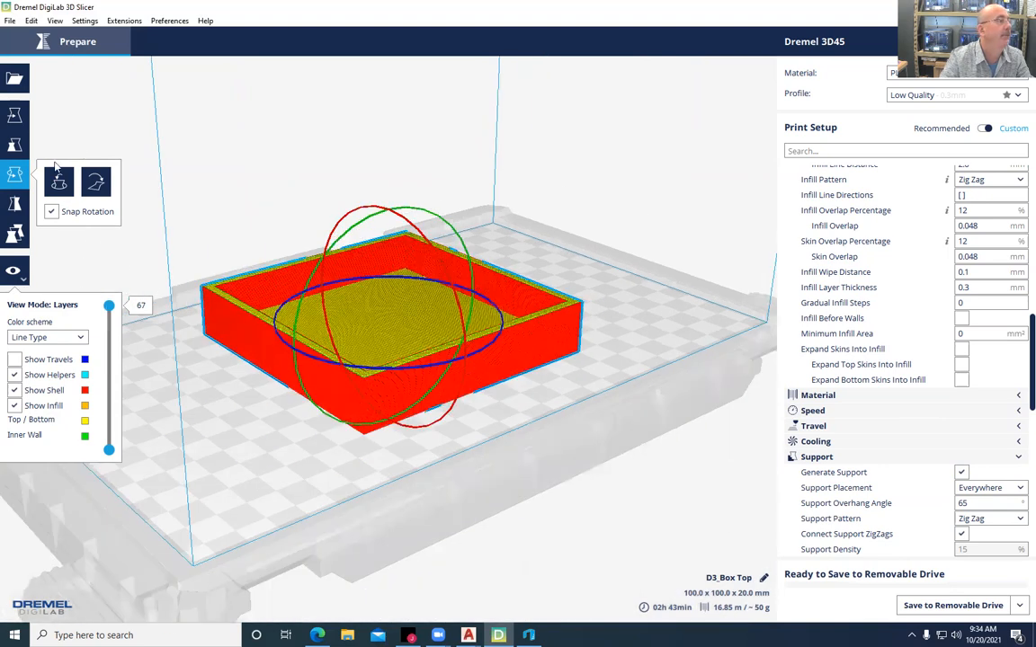
Move the box top along the X axis toward one end of the build plate to free space beside it
left_click(14, 114)
left_click_drag(466, 299, 325, 303)
left_click(534, 322)
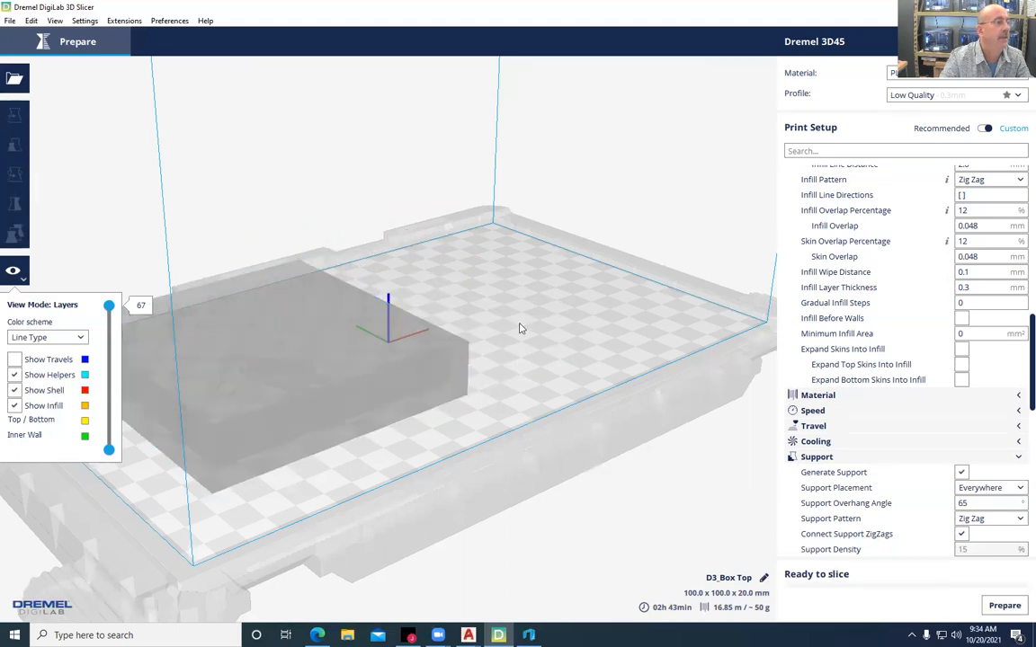
Switch to the small box drawing in AutoCAD and export the green leaf solids to the Desktop as an STL file named leaf
left_click(14, 78)
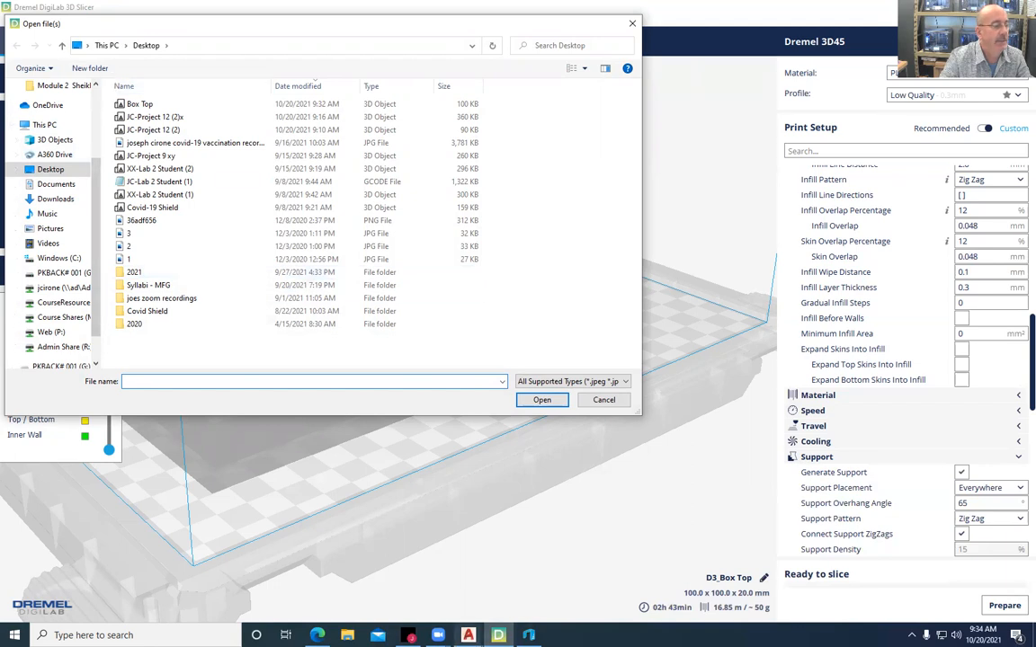
left_click(467, 635)
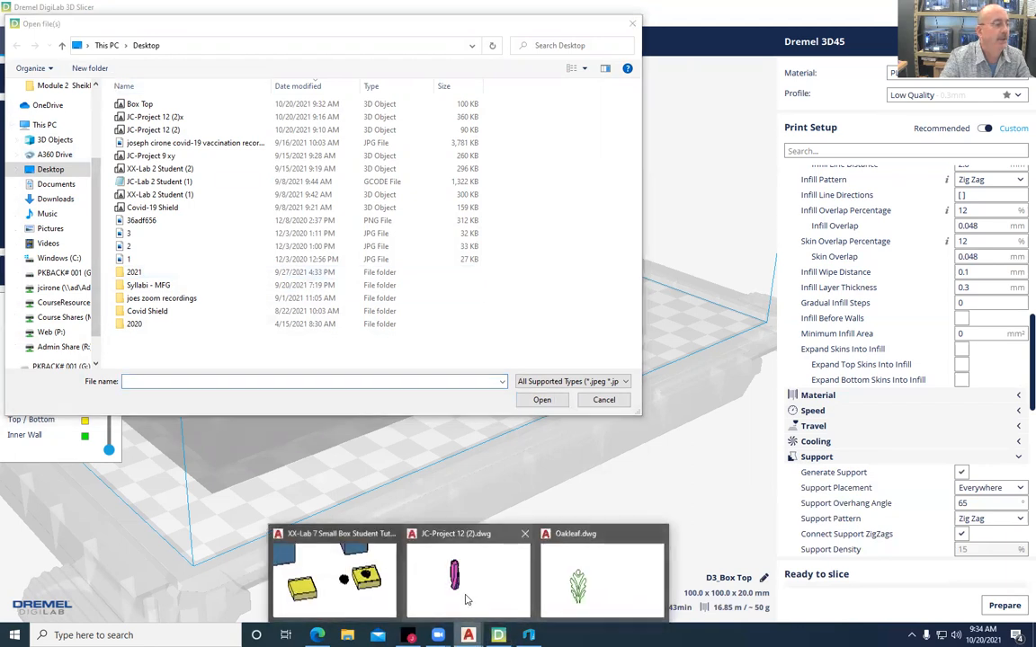
left_click(352, 594)
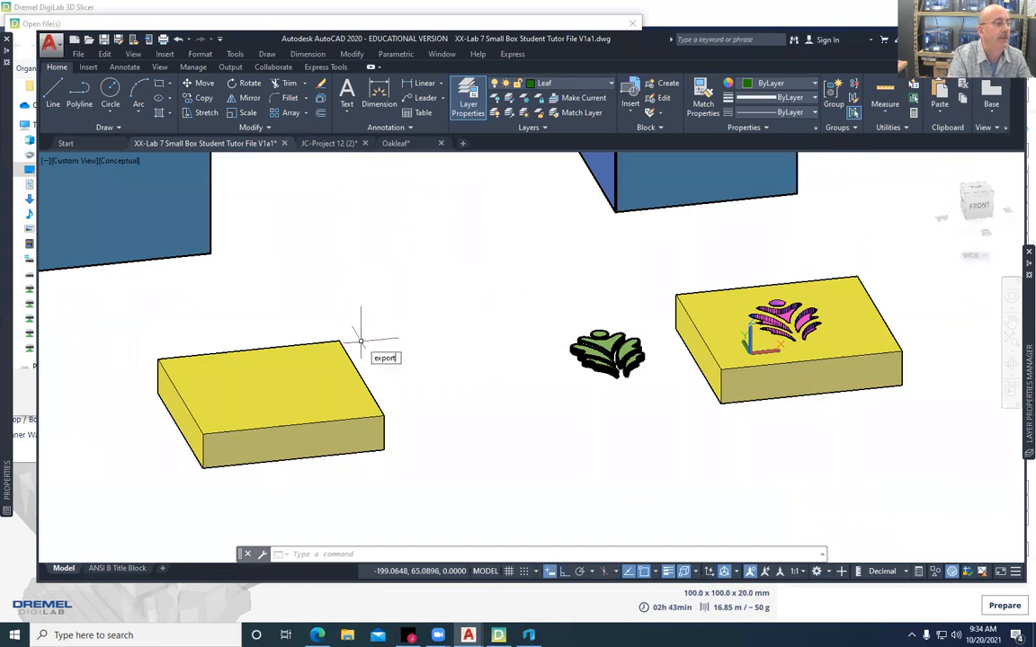
key("Return")
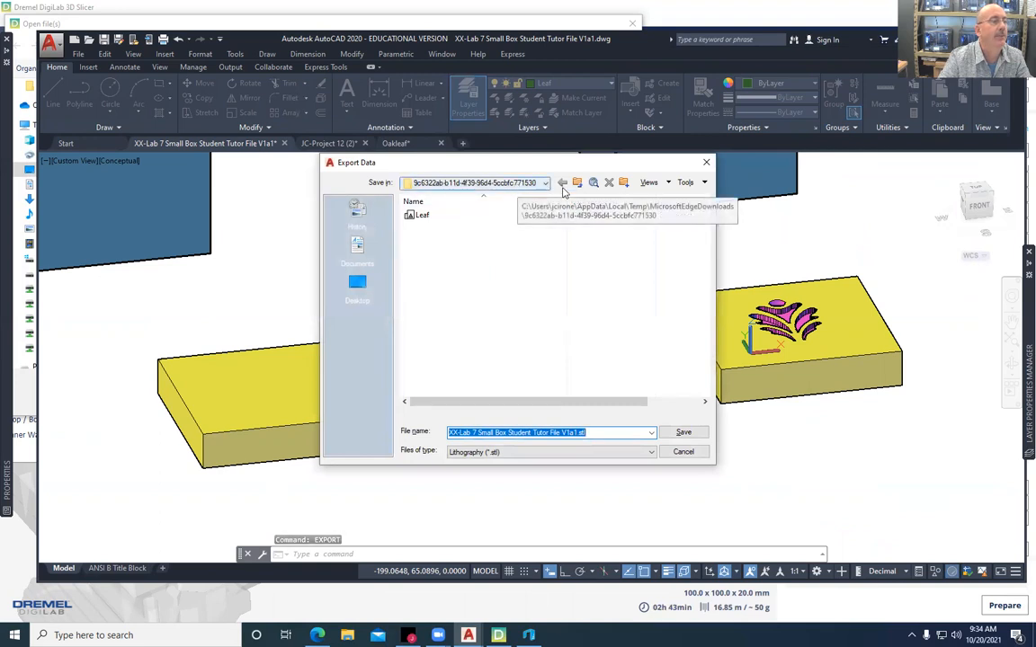
left_click(357, 286)
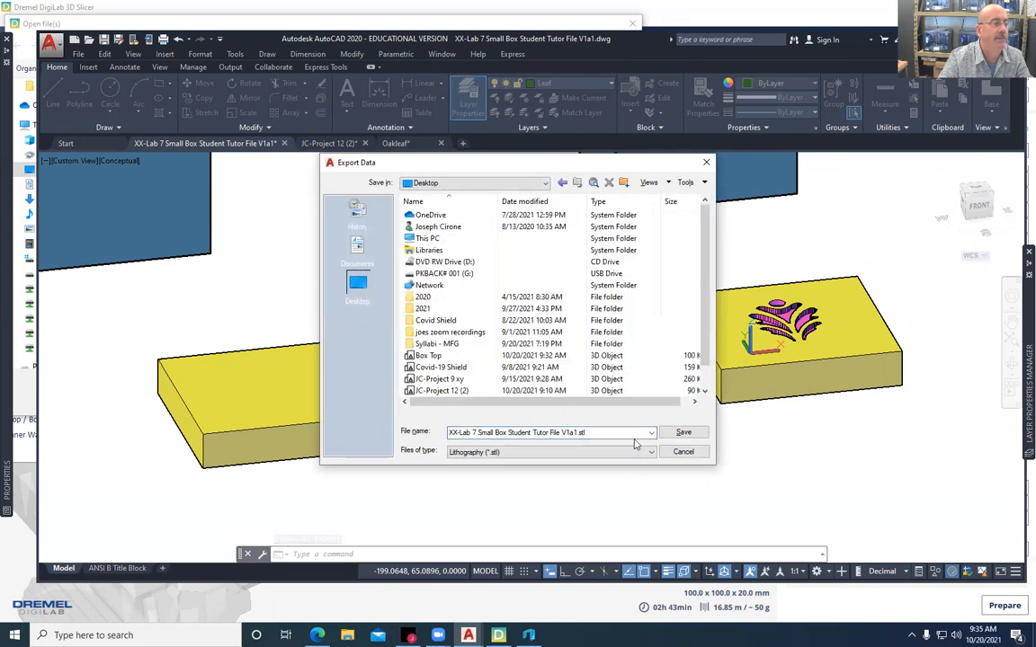
type("leaf")
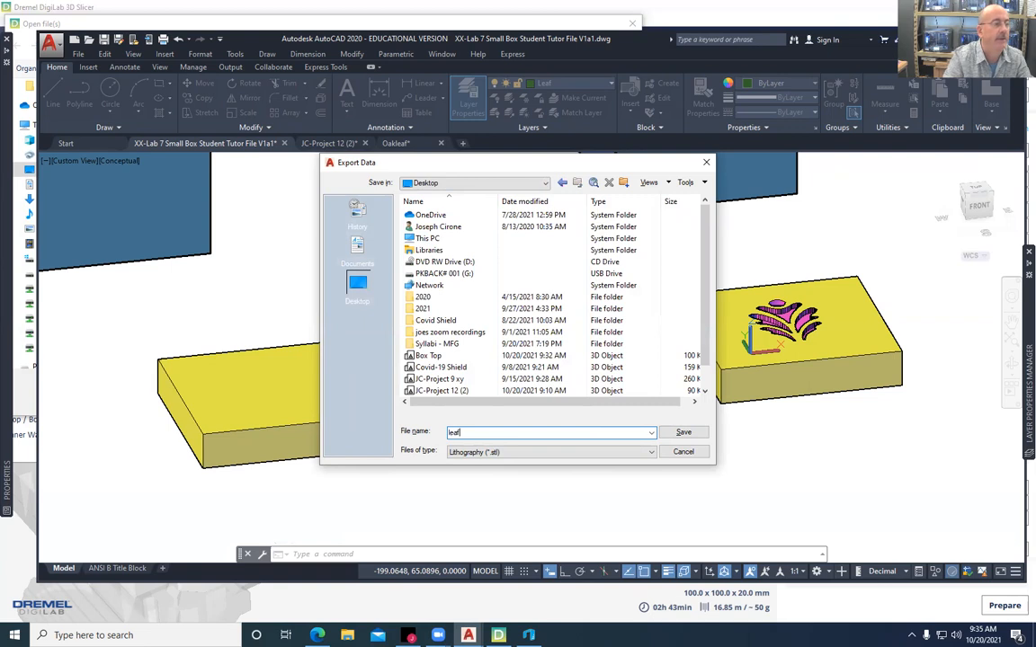
key("Return")
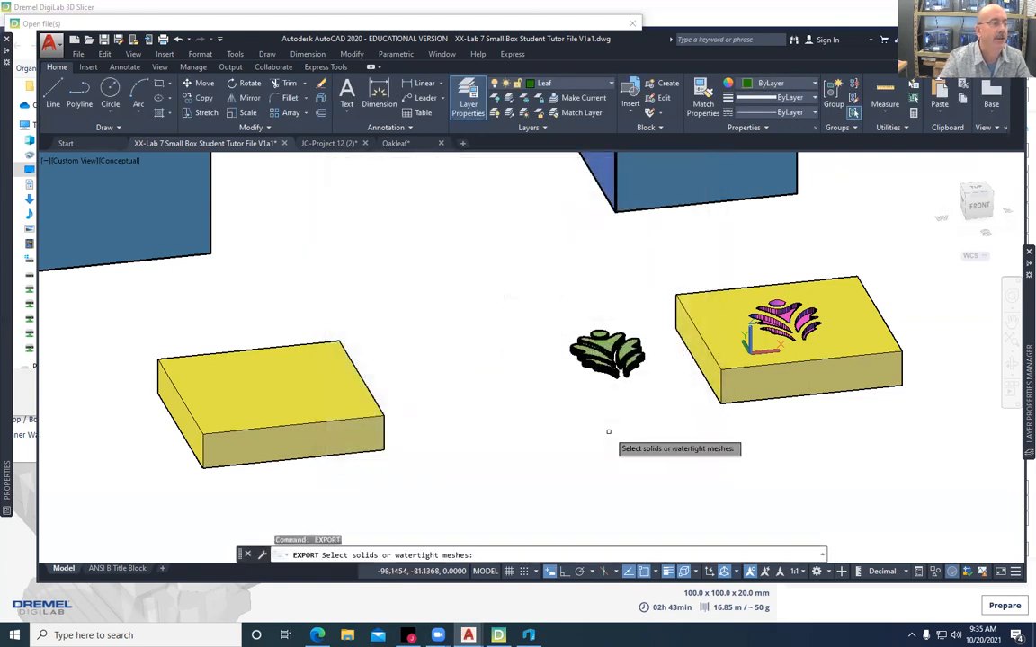
left_click(651, 308)
left_click(569, 414)
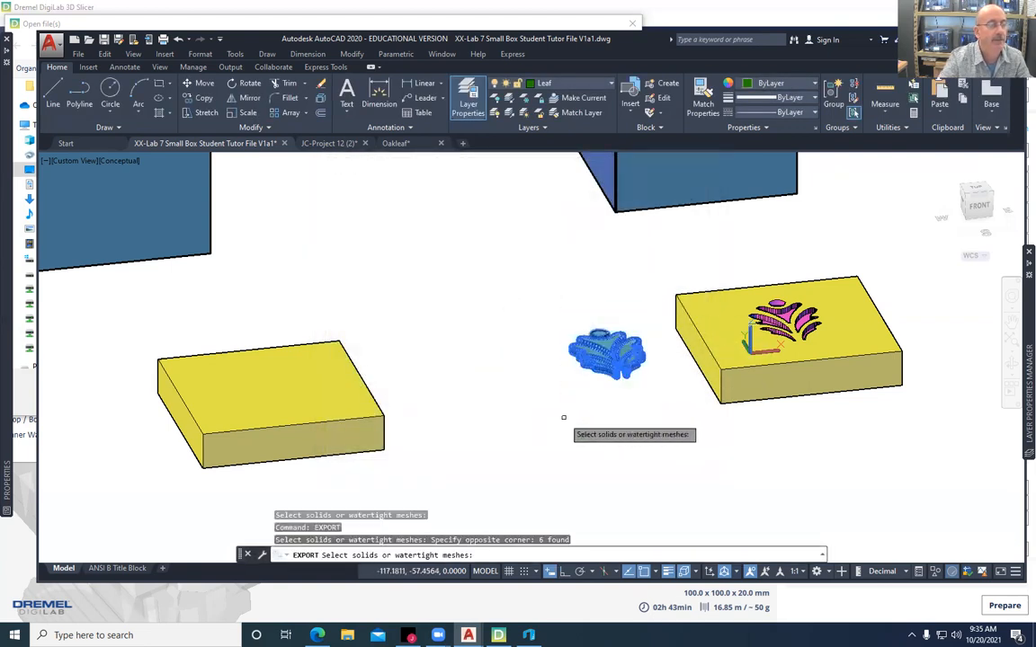
key("Return")
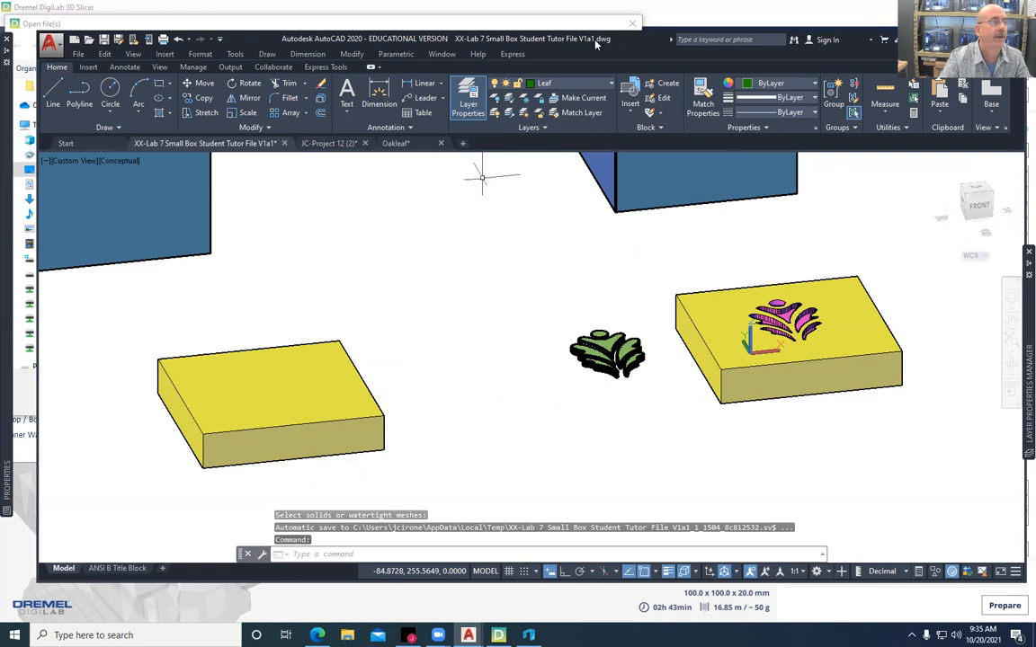
Return to Dremel DigiLab 3D Slicer and import the leaf file from the refreshed Desktop folder
left_click(962, 39)
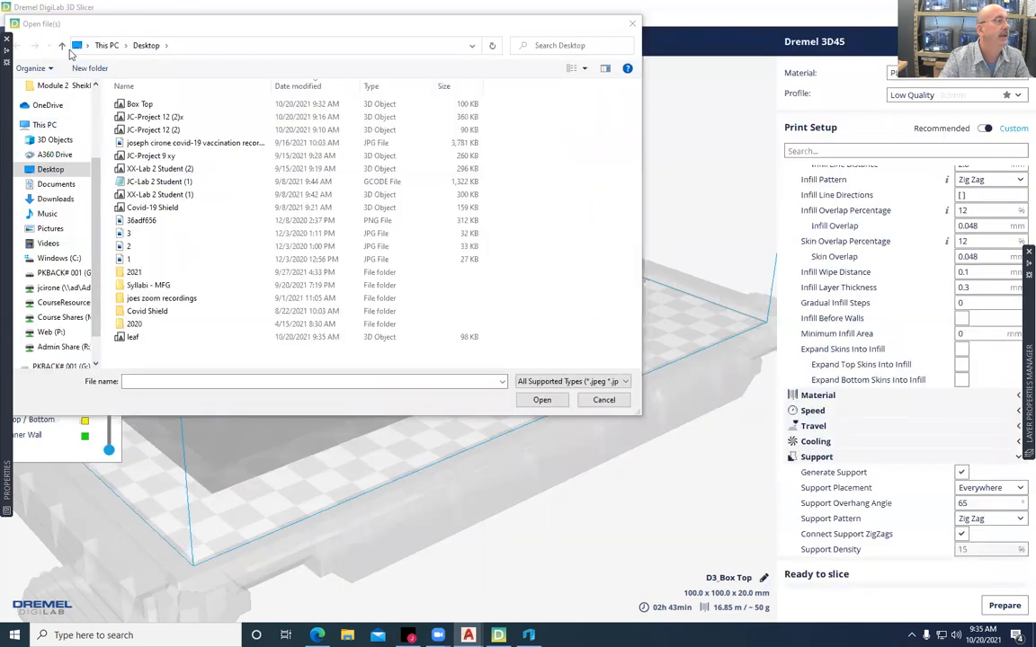
left_click(106, 45)
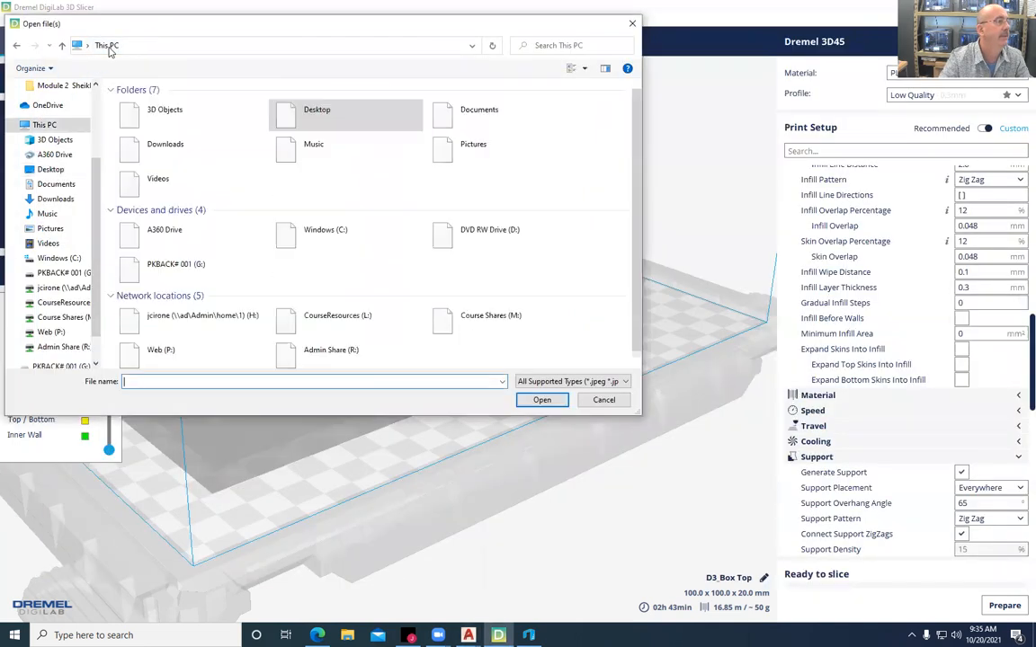
left_click(51, 169)
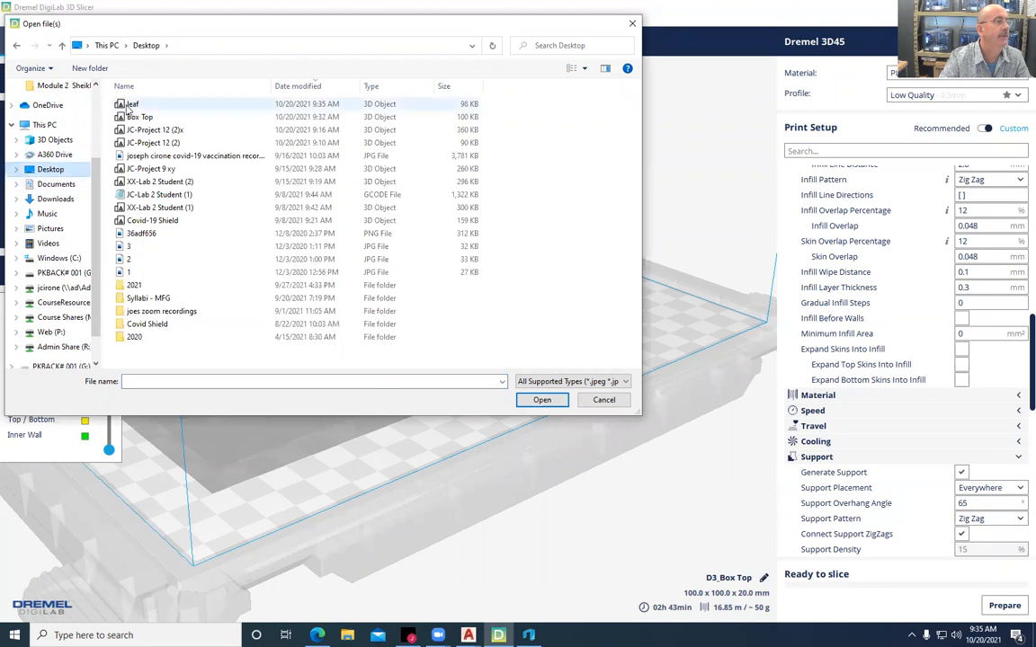
left_click(128, 104)
key("Return")
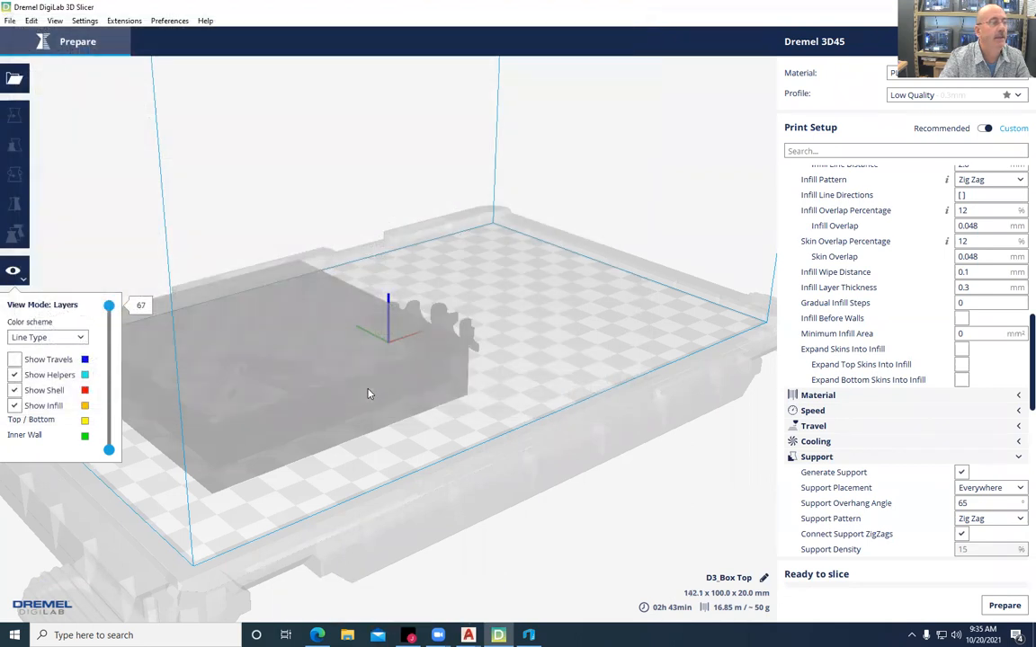
Move the leaf along the X axis to about 65.8 mm so it sits clear of the box top
left_click(450, 327)
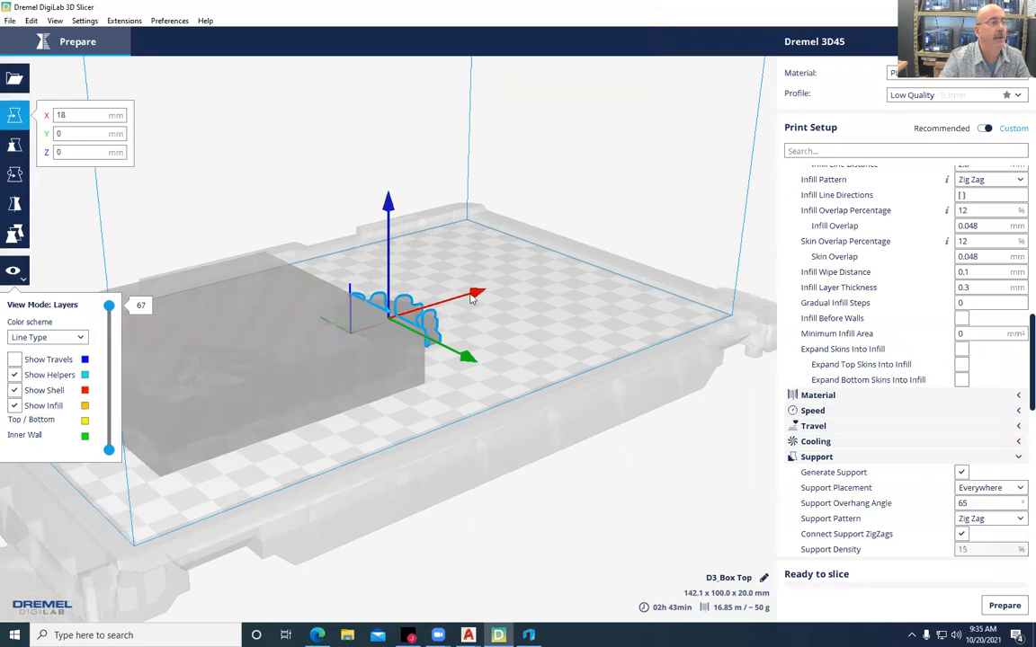
left_click_drag(474, 297, 568, 274)
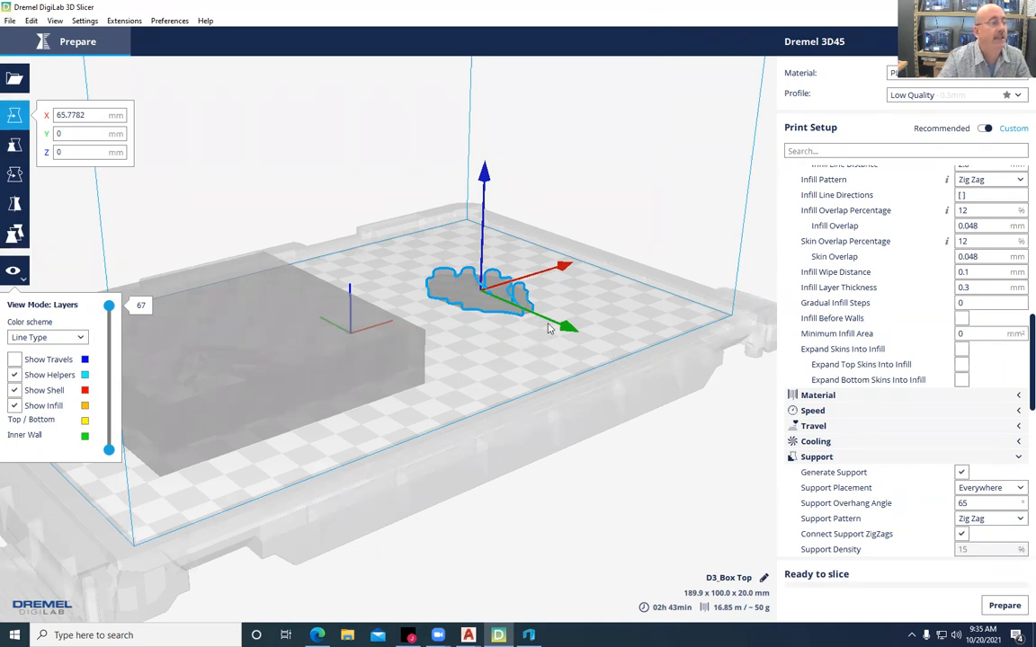
left_click(396, 280)
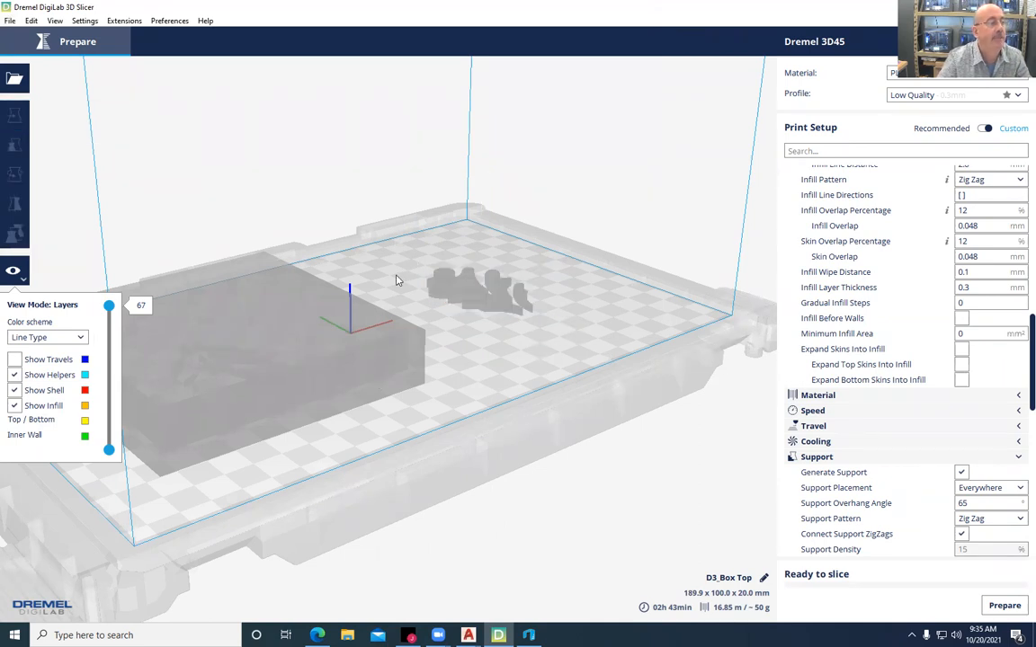
left_click(462, 301)
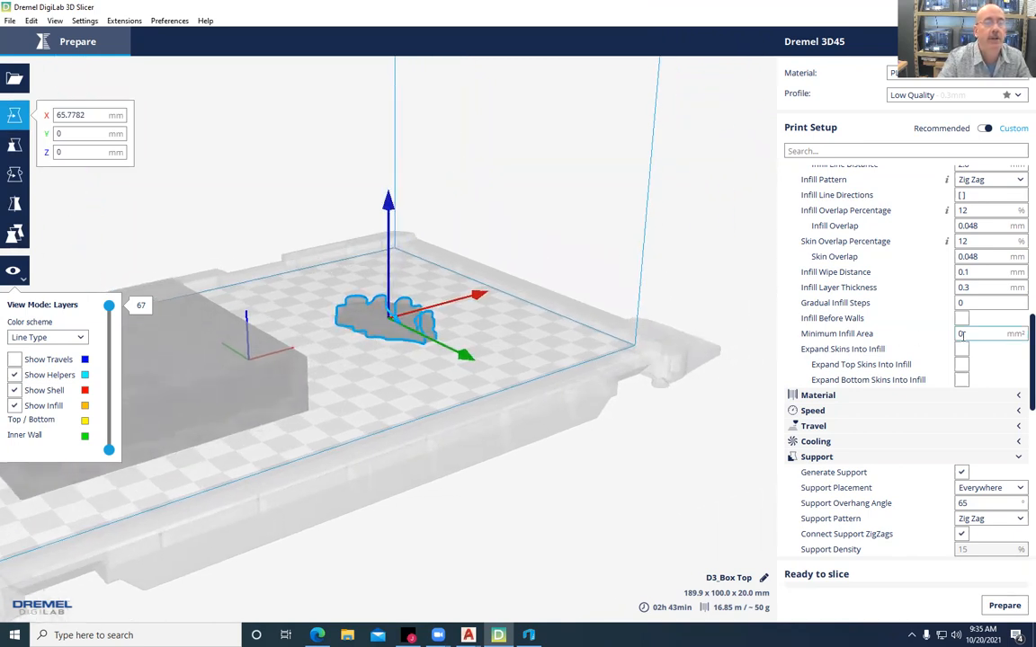
Look through the Quality, Shell and Infill print settings, including the wall and expansion options
scroll(1032, 360, "up", 8)
scroll(907, 360, "up", 5)
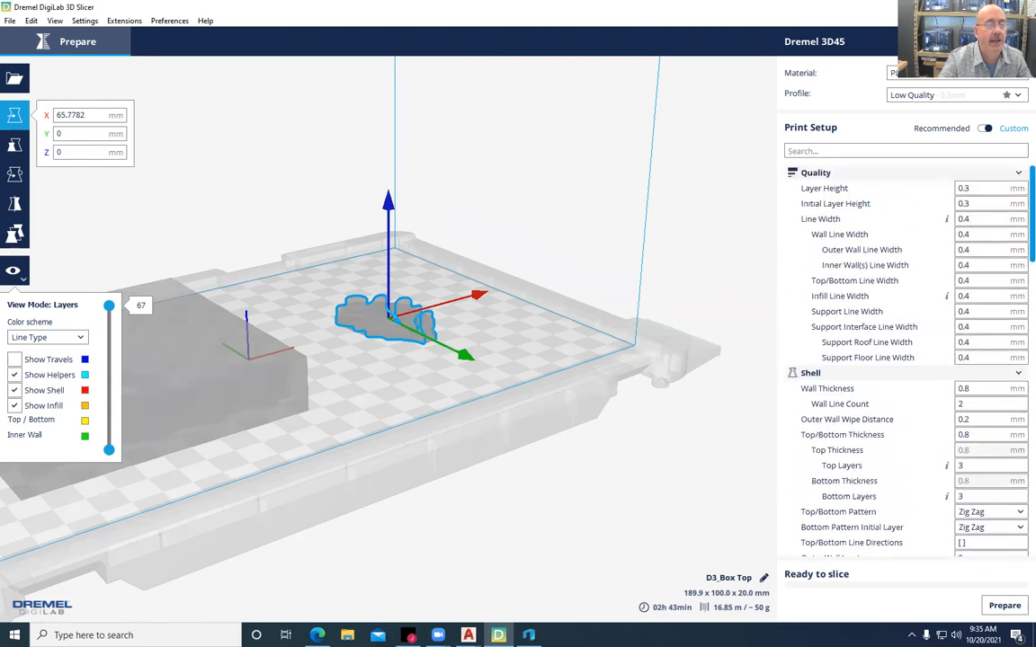
scroll(1019, 260, "down", 6)
scroll(1019, 260, "down", 5)
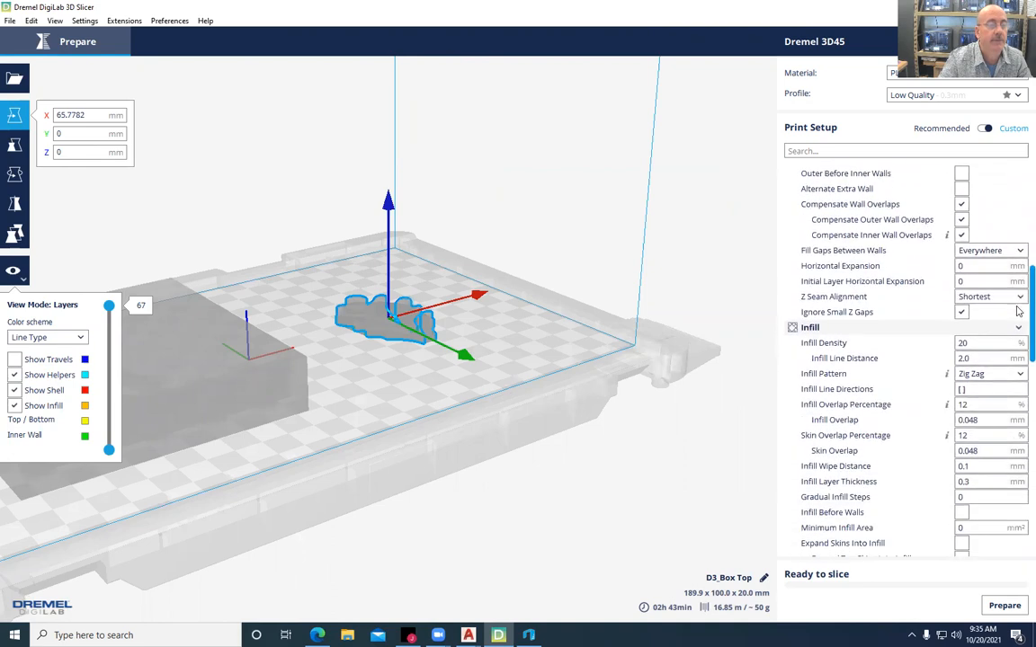
scroll(1019, 311, "up", 10)
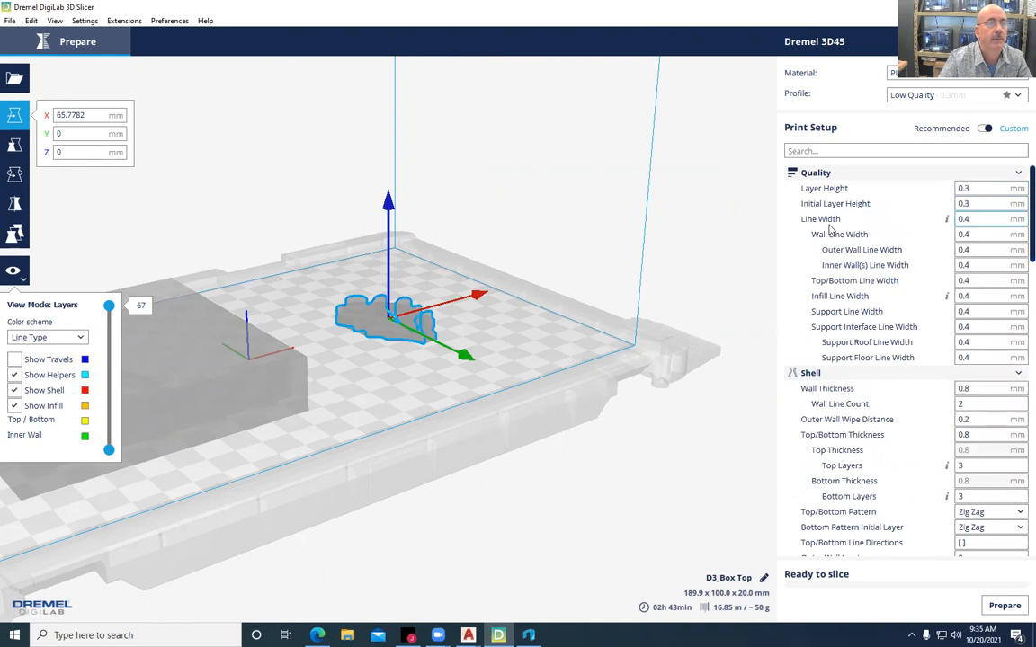
scroll(840, 357, "down", 3)
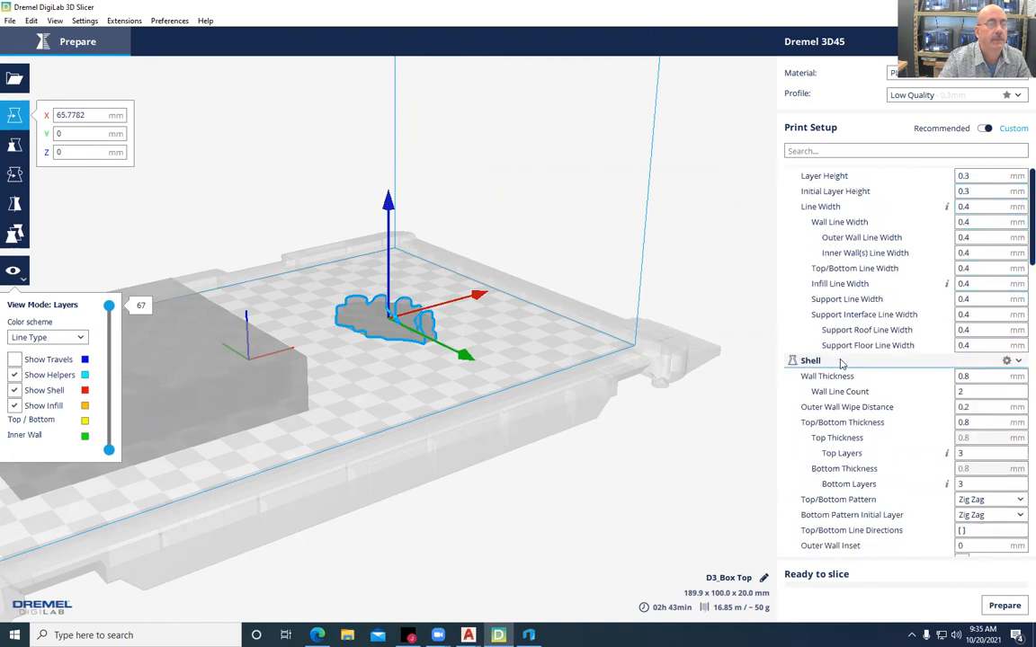
scroll(864, 431, "down", 5)
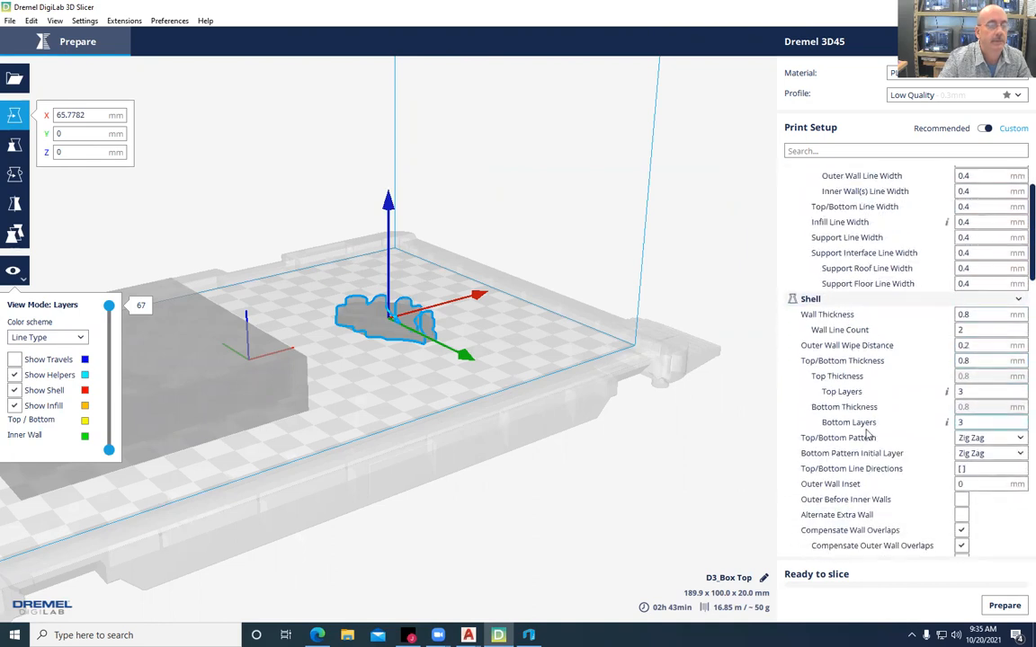
scroll(872, 454, "down", 7)
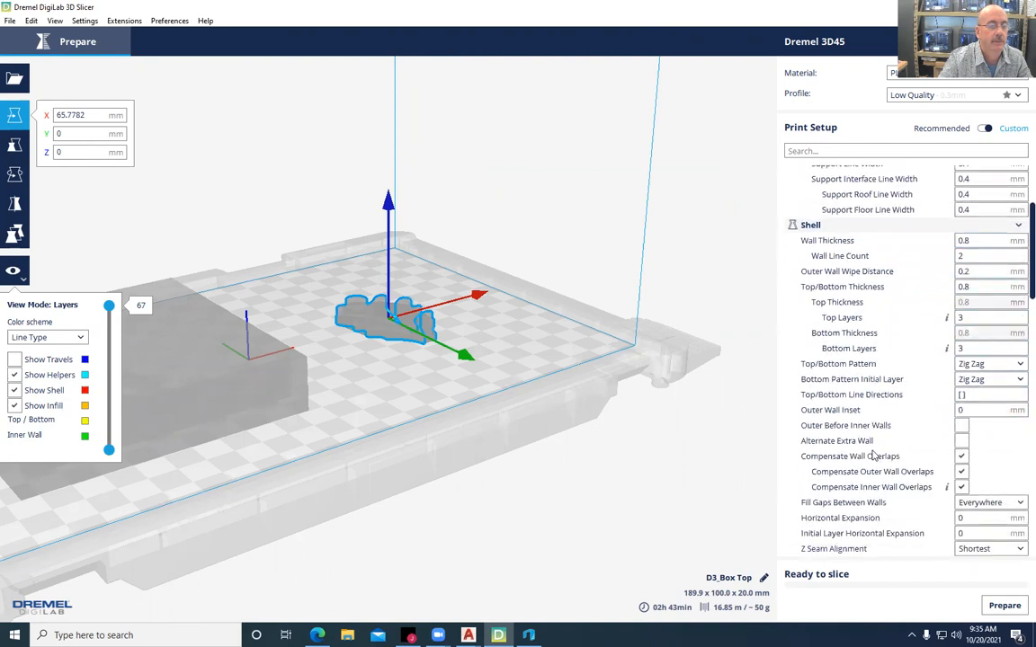
scroll(872, 456, "down", 9)
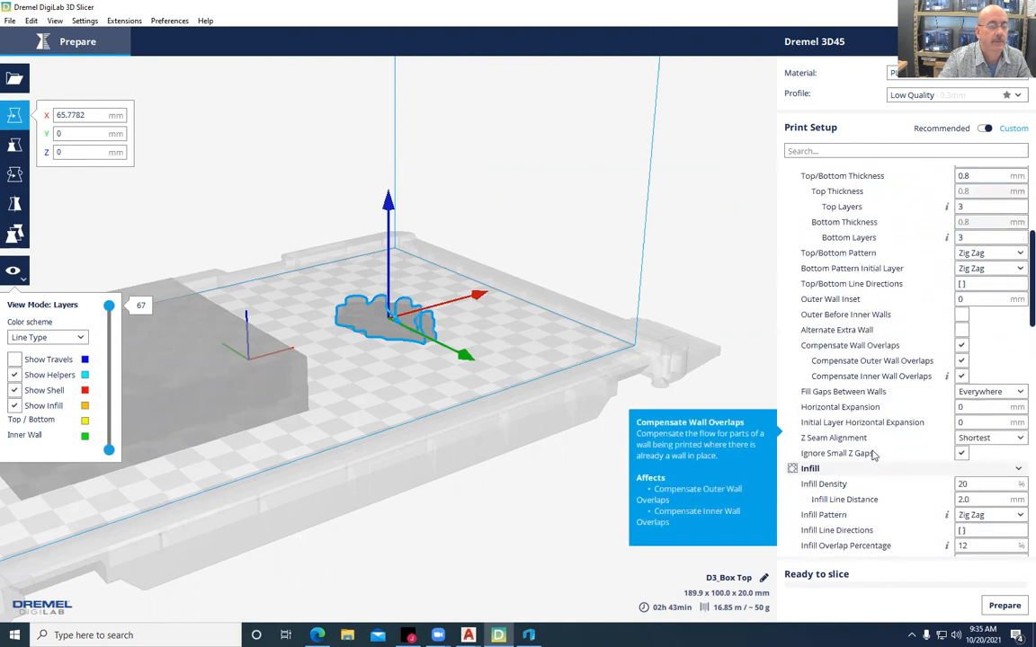
scroll(872, 456, "down", 9)
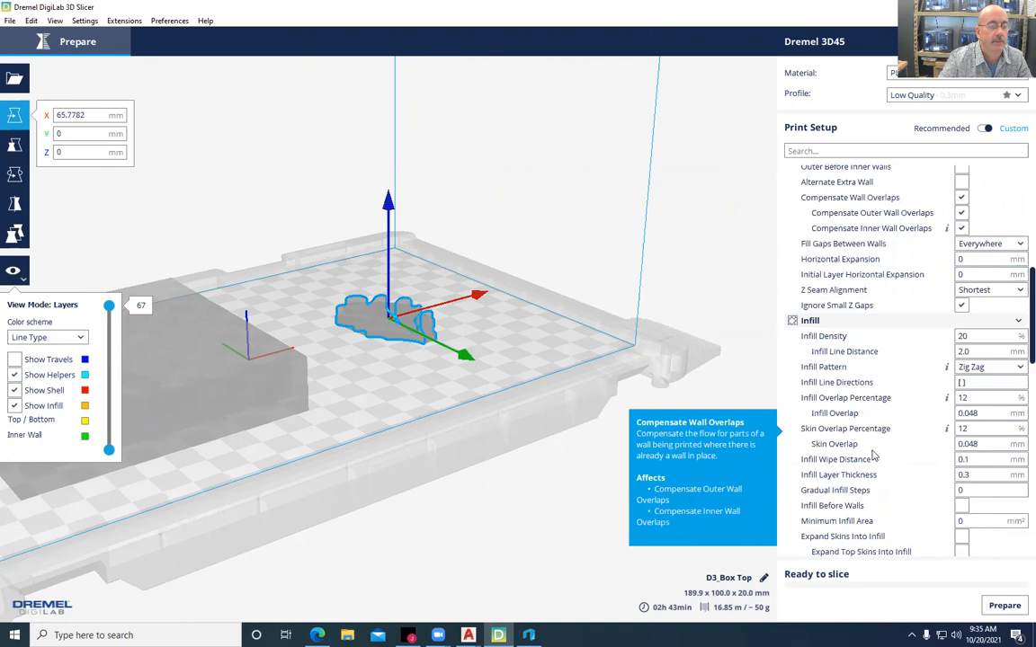
scroll(872, 456, "down", 3)
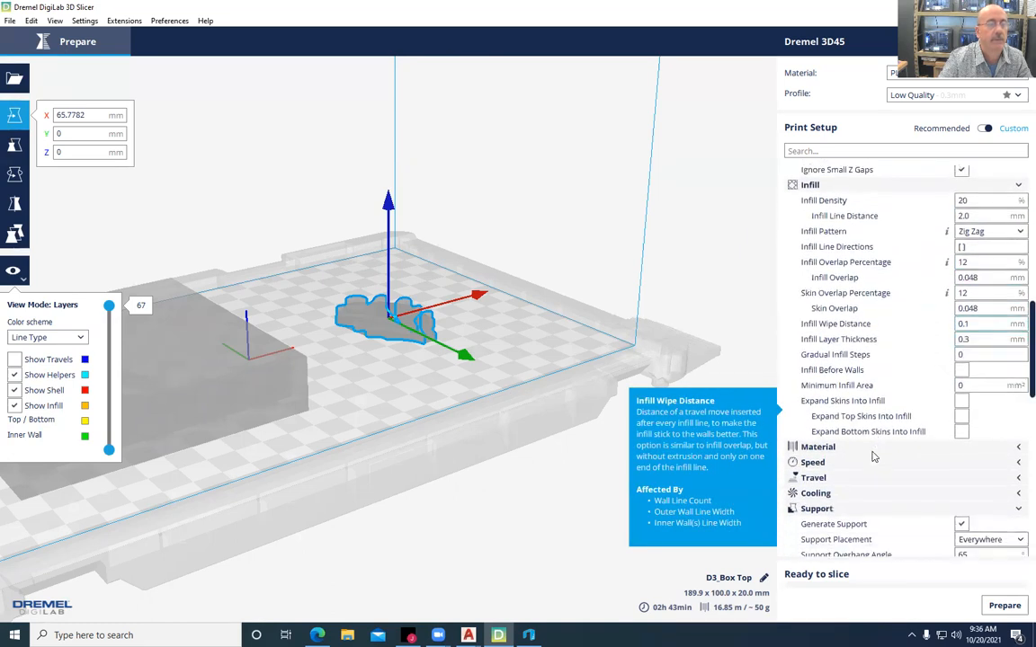
scroll(872, 456, "down", 1)
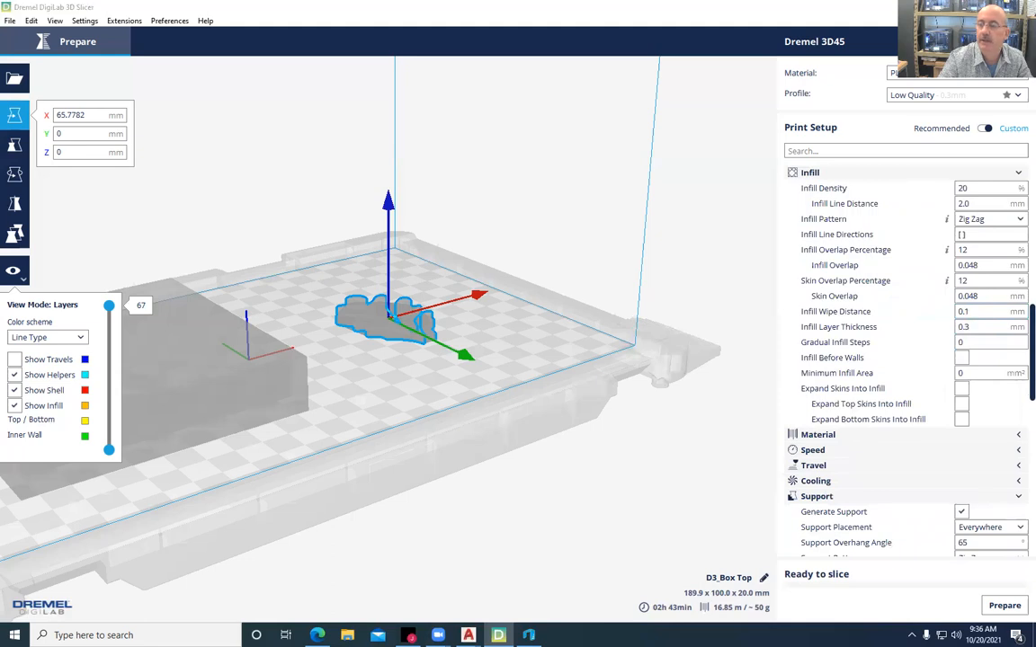
Set the Horizontal Expansion in the Shell settings to -0.2 mm
scroll(845, 362, "up", 5)
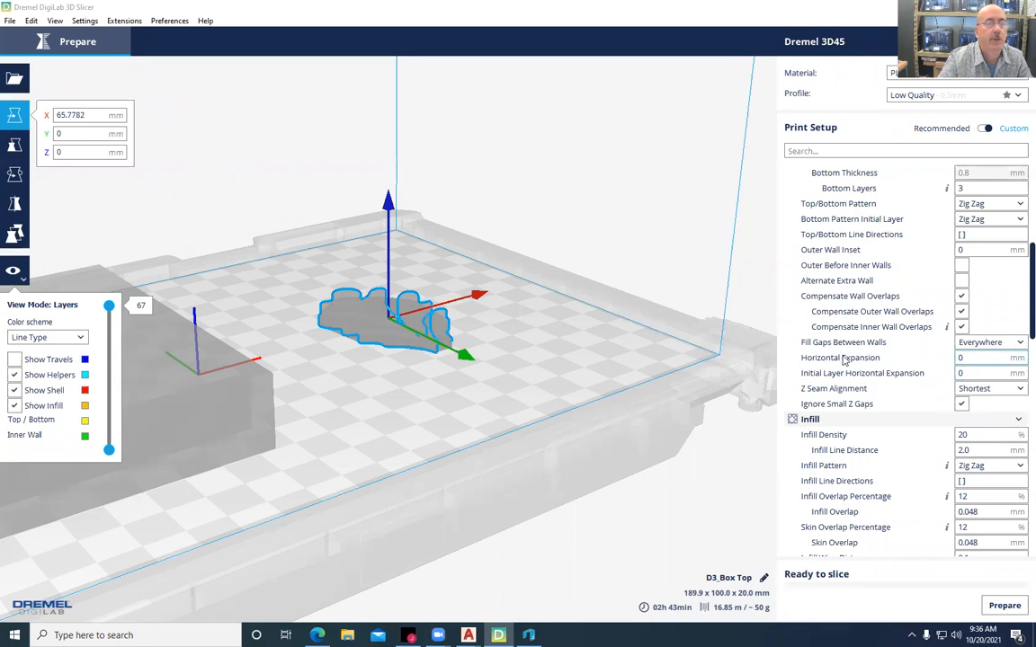
mouse_move(845, 362)
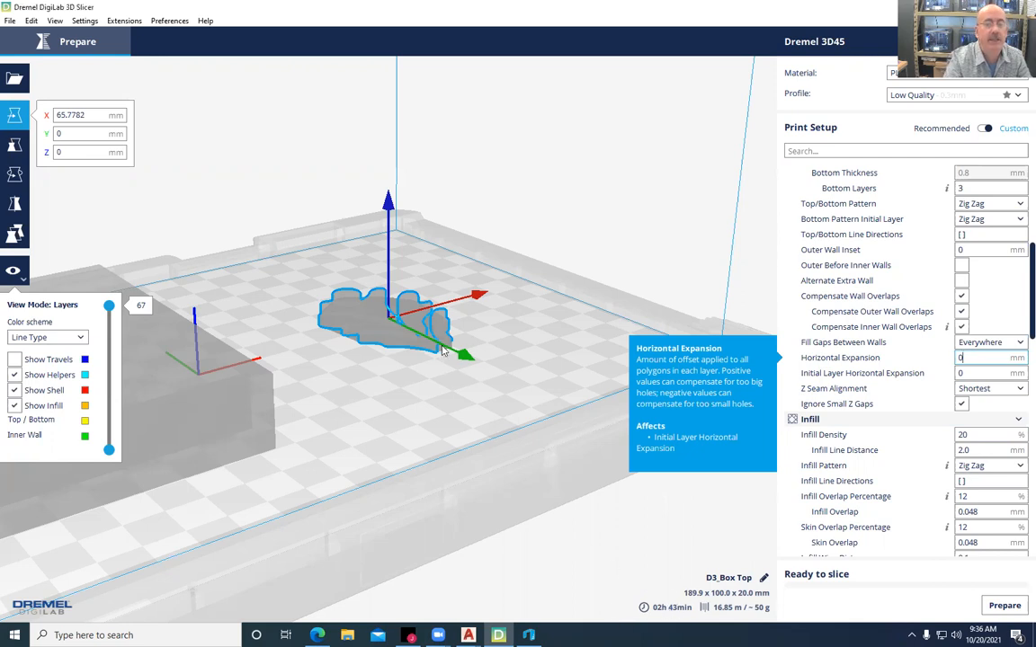
key("BackSpace")
type("-.2")
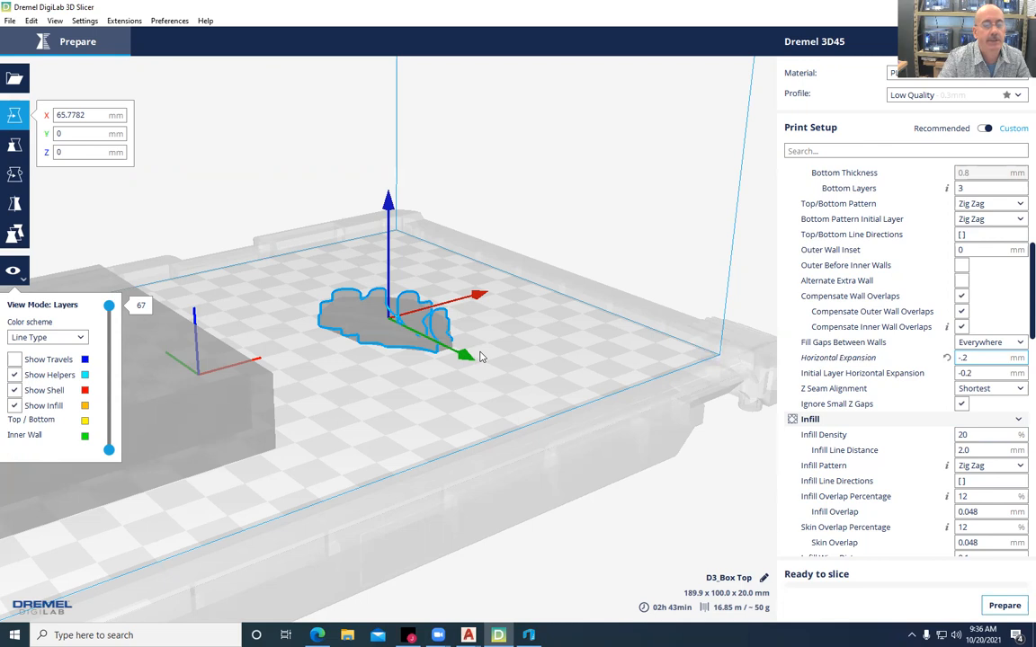
Slice the box top and leaf together and examine both parts in the layer preview
left_click(1004, 605)
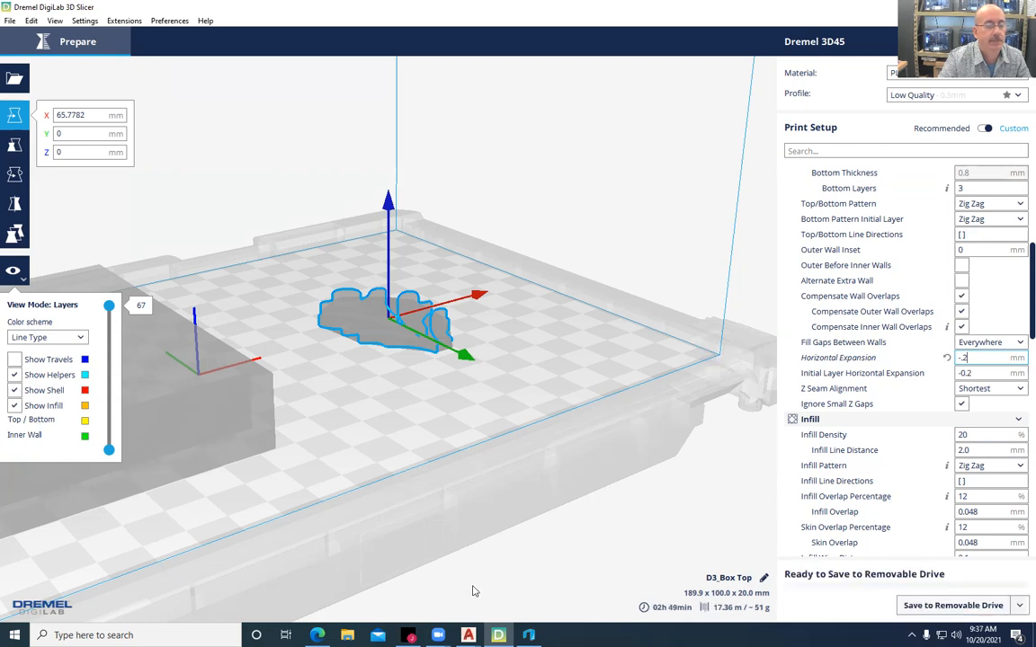
middle_click_drag(587, 539, 741, 513)
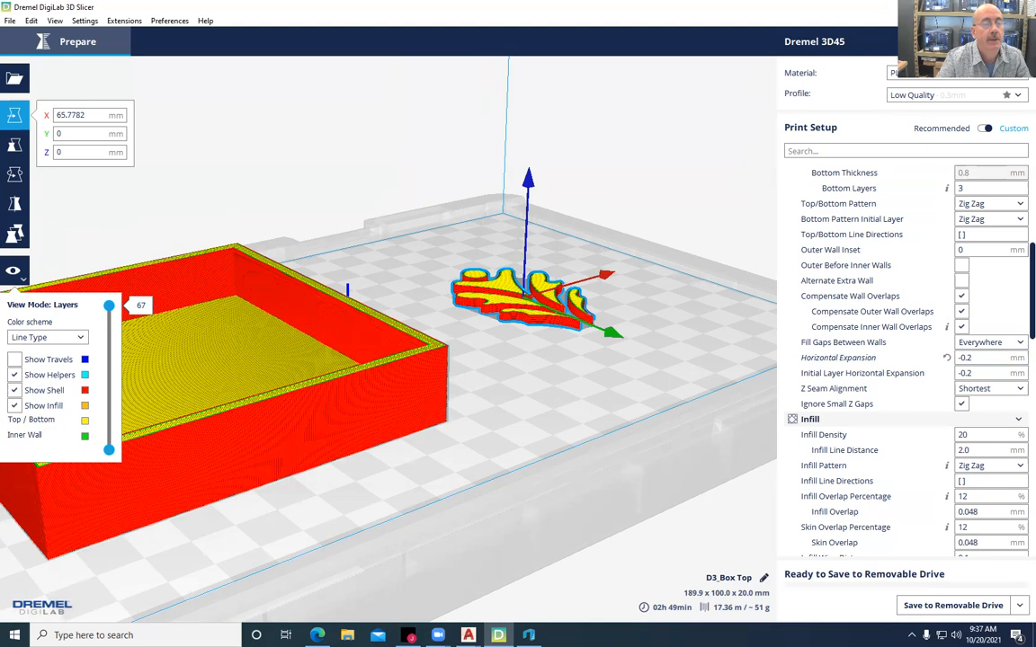
mouse_move(670, 607)
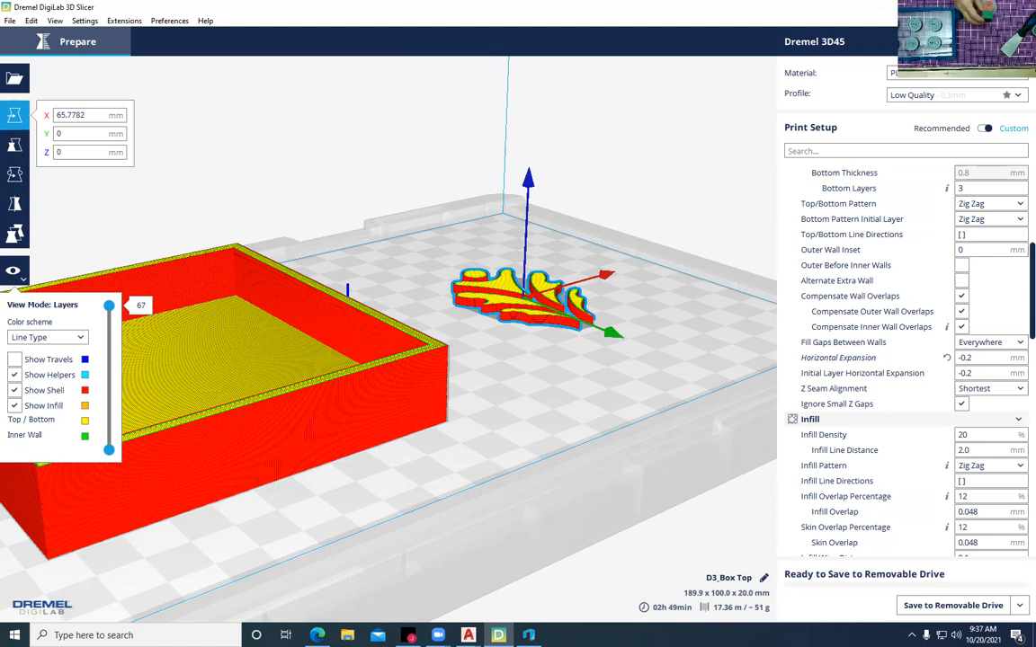
scroll(387, 332, "down", 3)
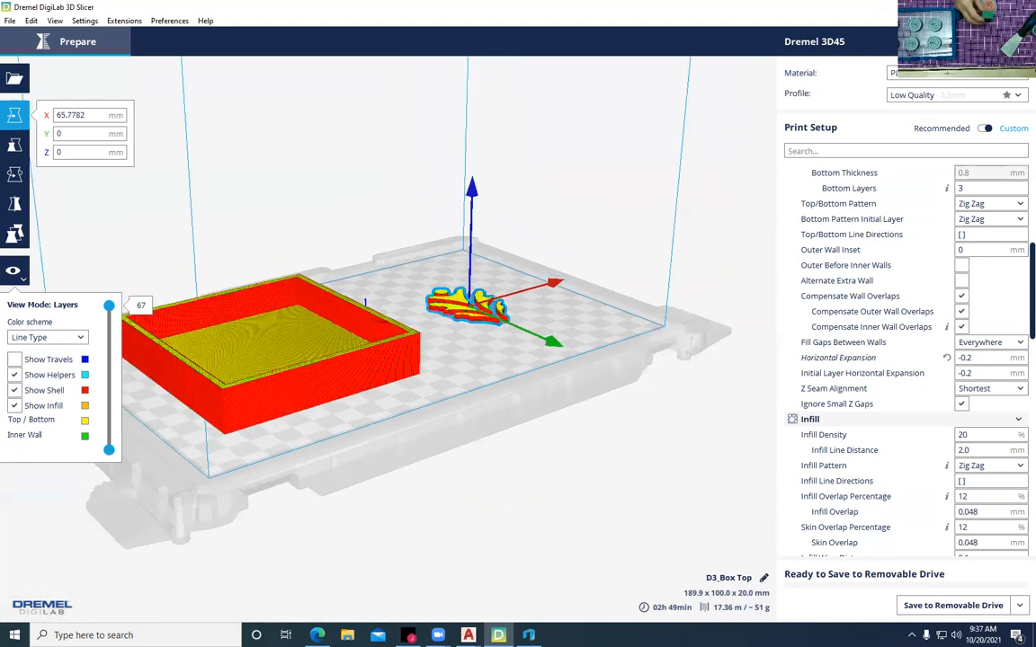